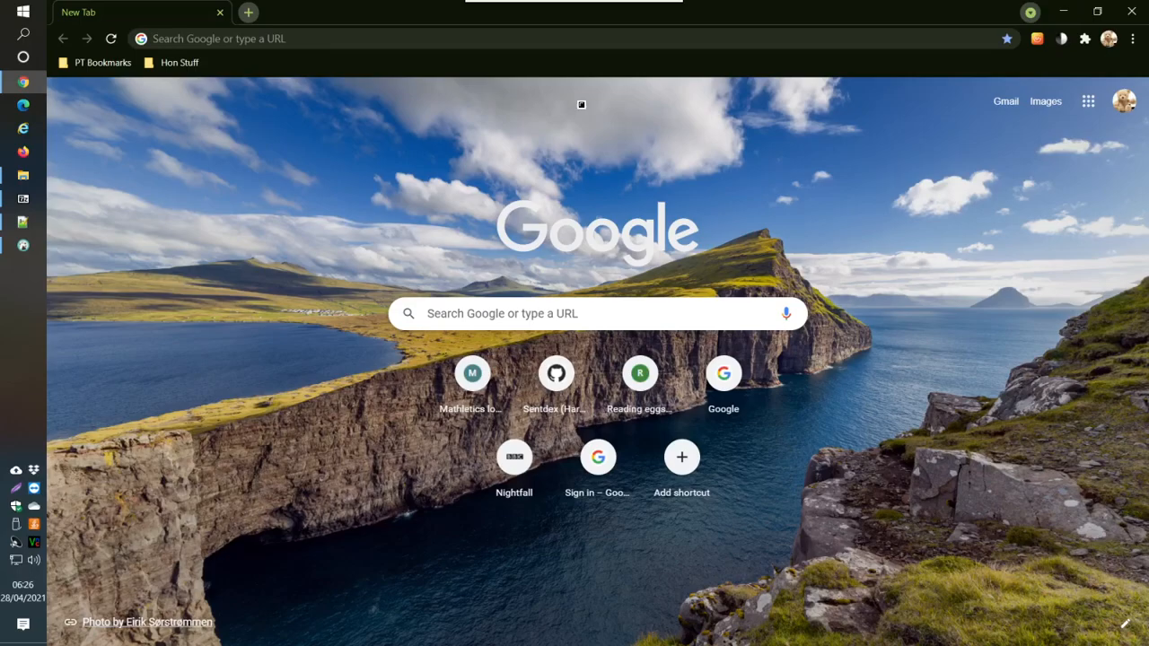
Open the bookmarked AWS sign-in page and sign in to the console as the IAM user with the saved credentials.
click(178, 63)
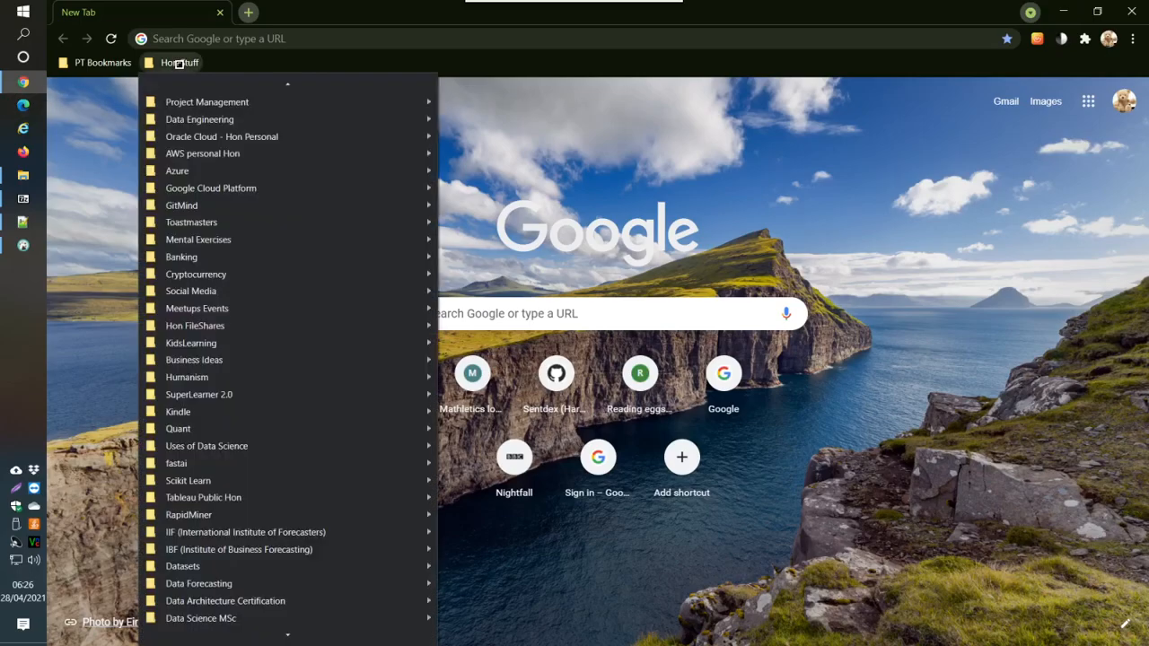
mouse_move(310, 154)
click(569, 154)
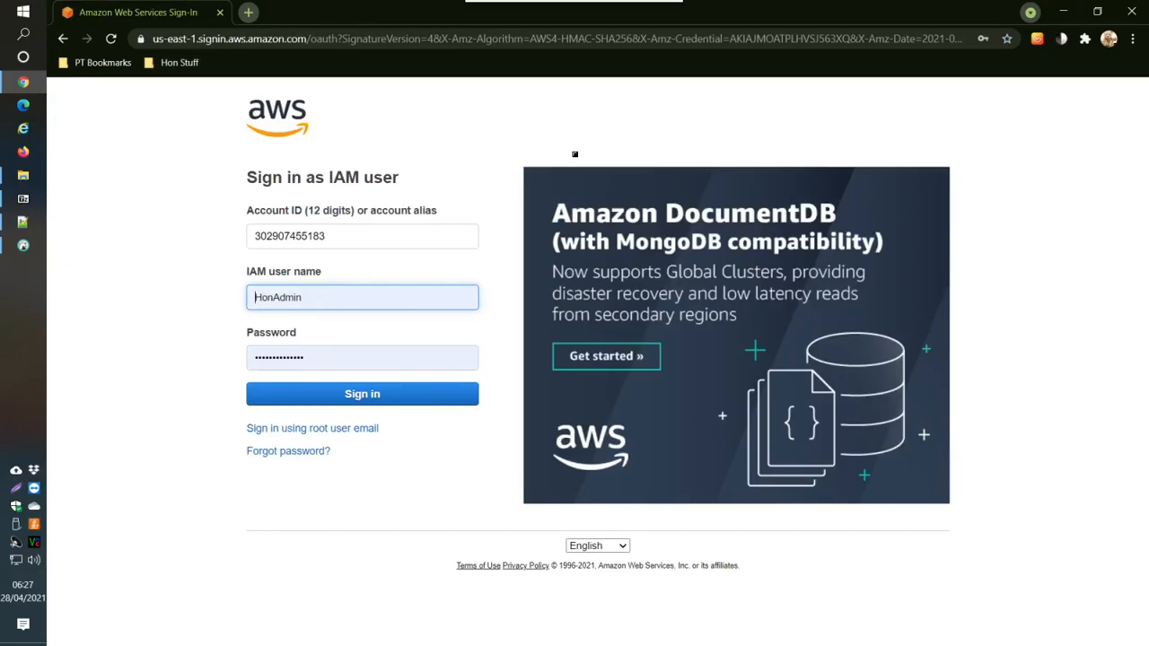
click(376, 395)
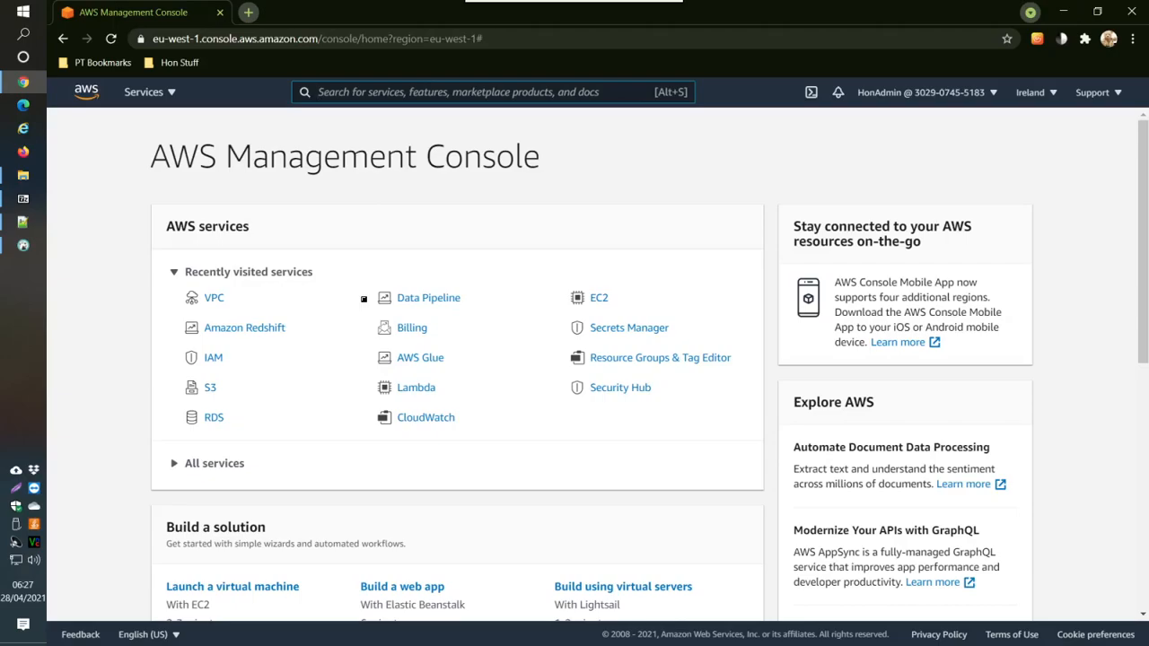
Start a new IAM role for an AWS service with the Redshift - Customizable use case and proceed to its permissions.
click(209, 358)
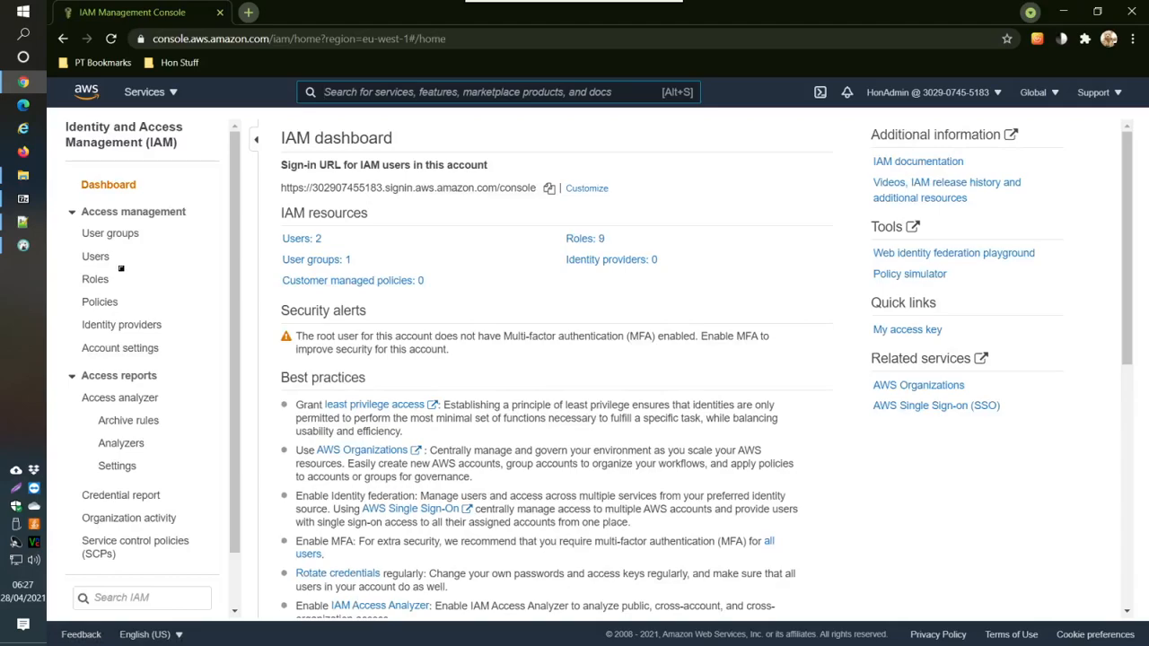
click(96, 280)
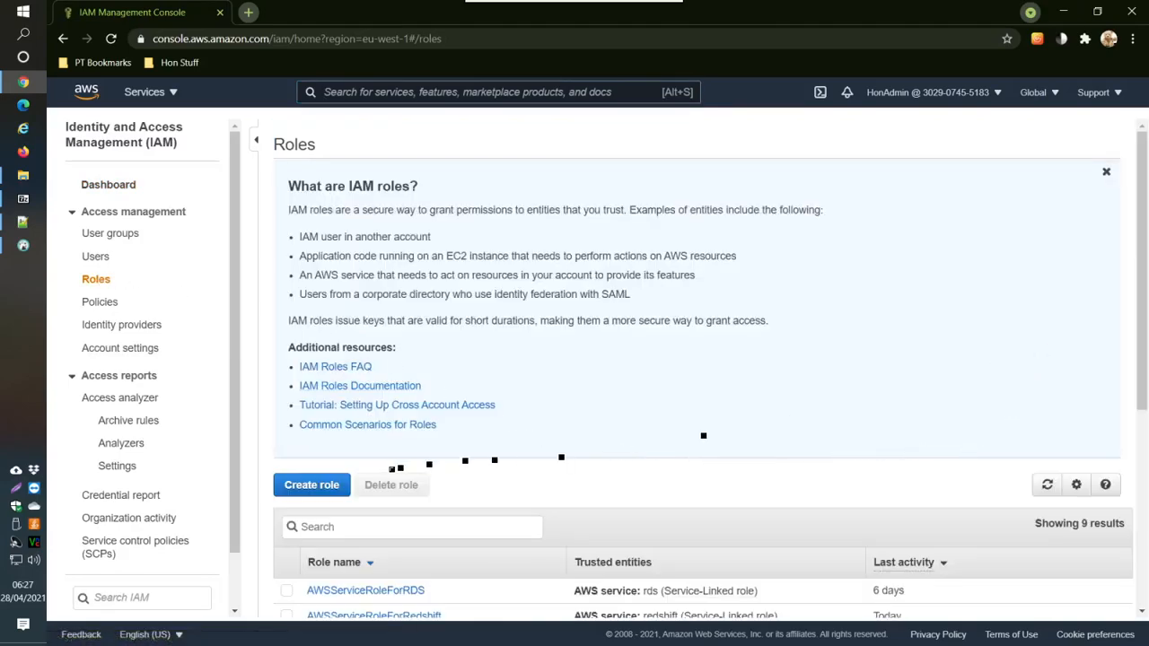
click(312, 485)
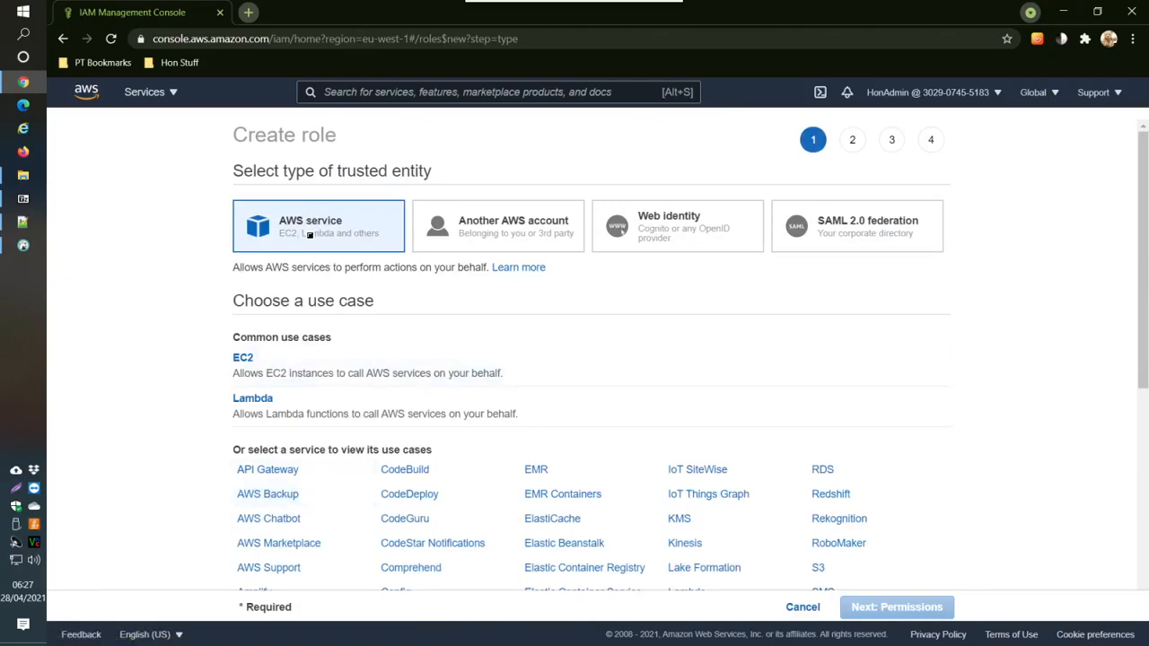
click(829, 495)
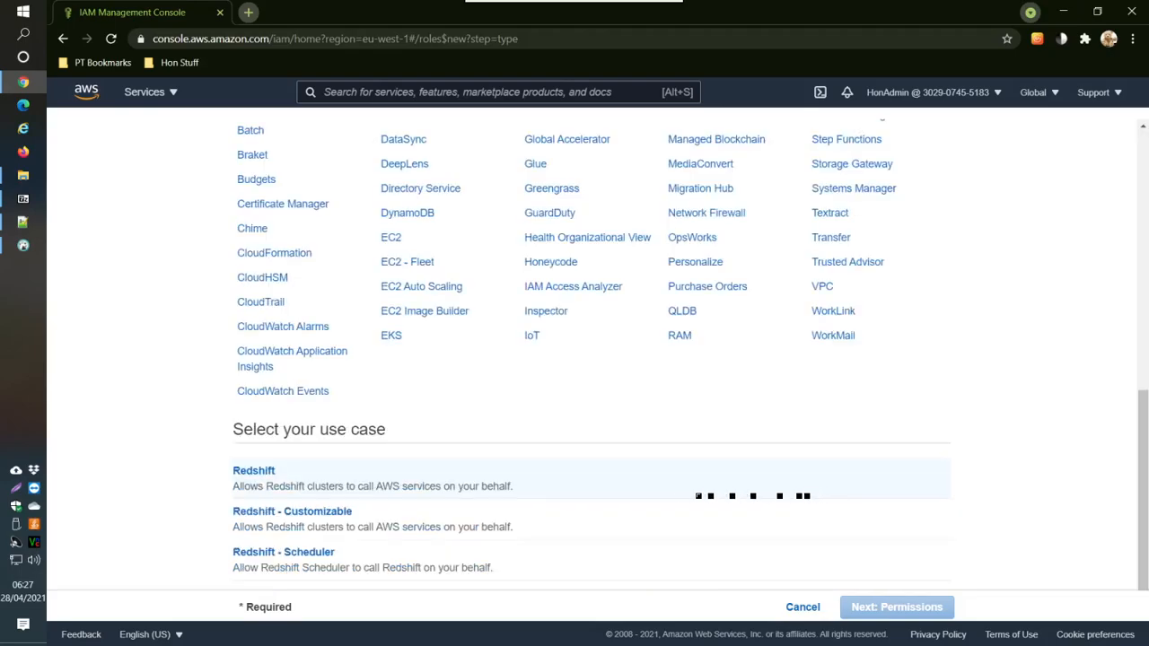
click(306, 515)
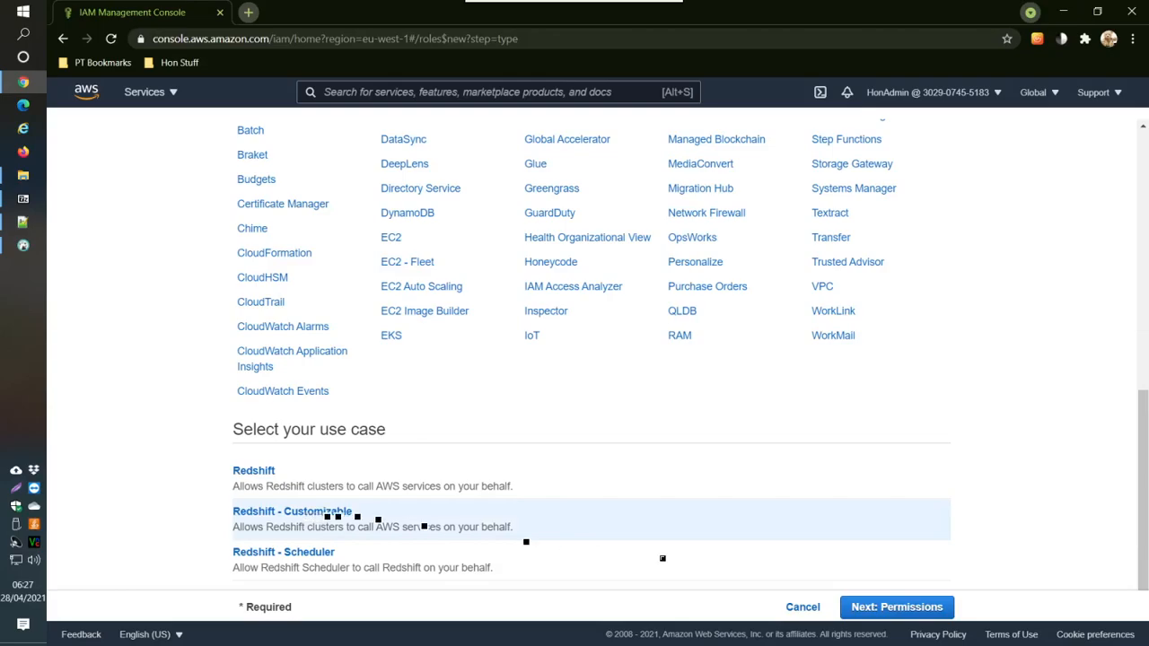
click(908, 610)
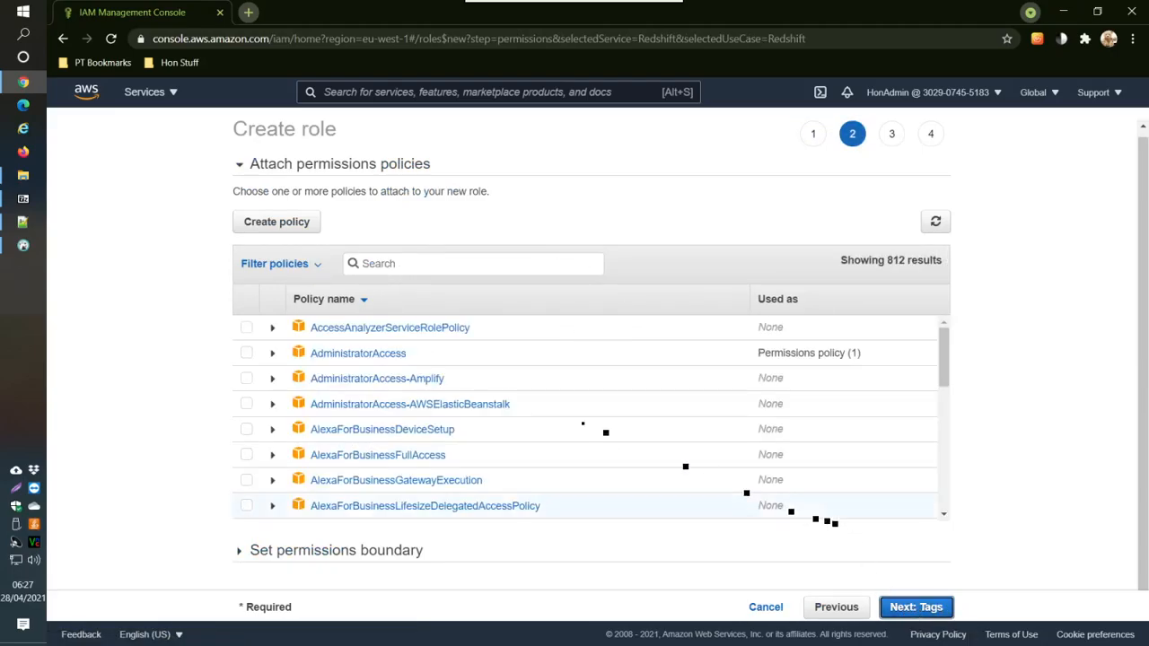
Attach the AmazonRedshiftFullAccess policy to the new role and proceed to the review without adding tags.
click(387, 264)
text(reds)
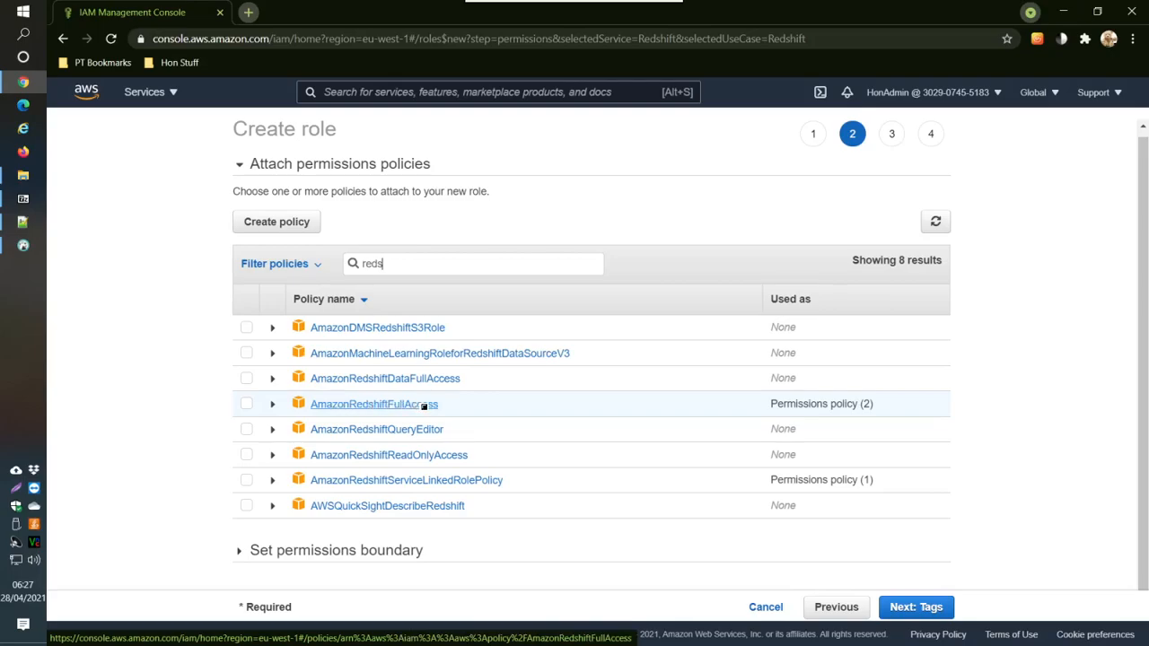
click(246, 405)
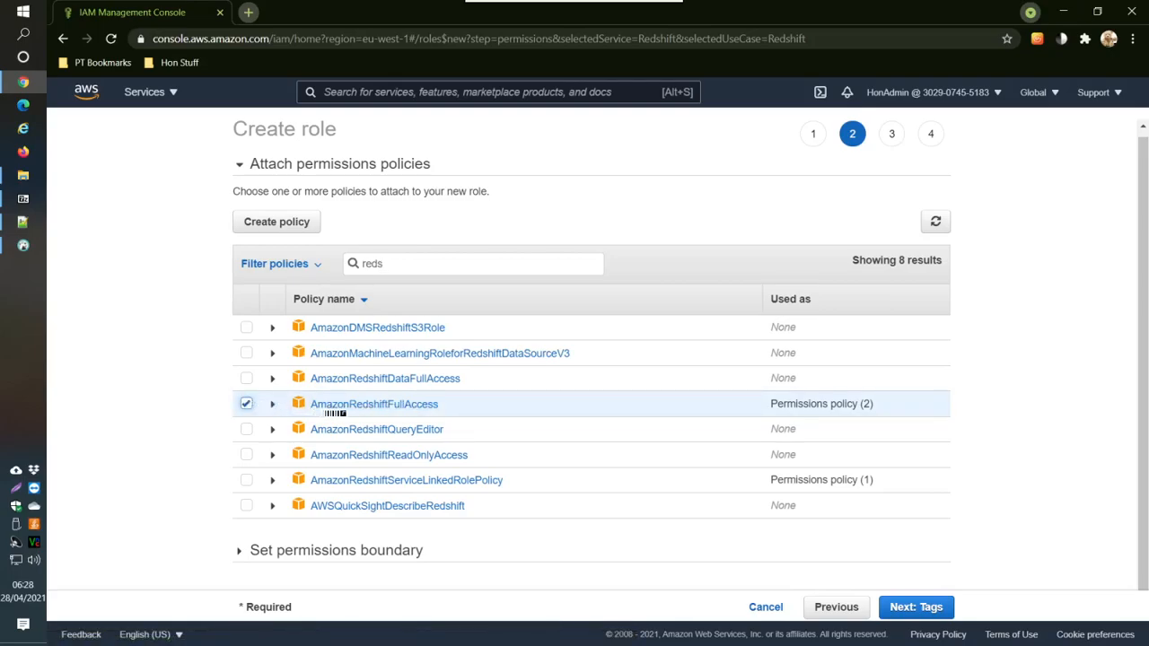
click(922, 608)
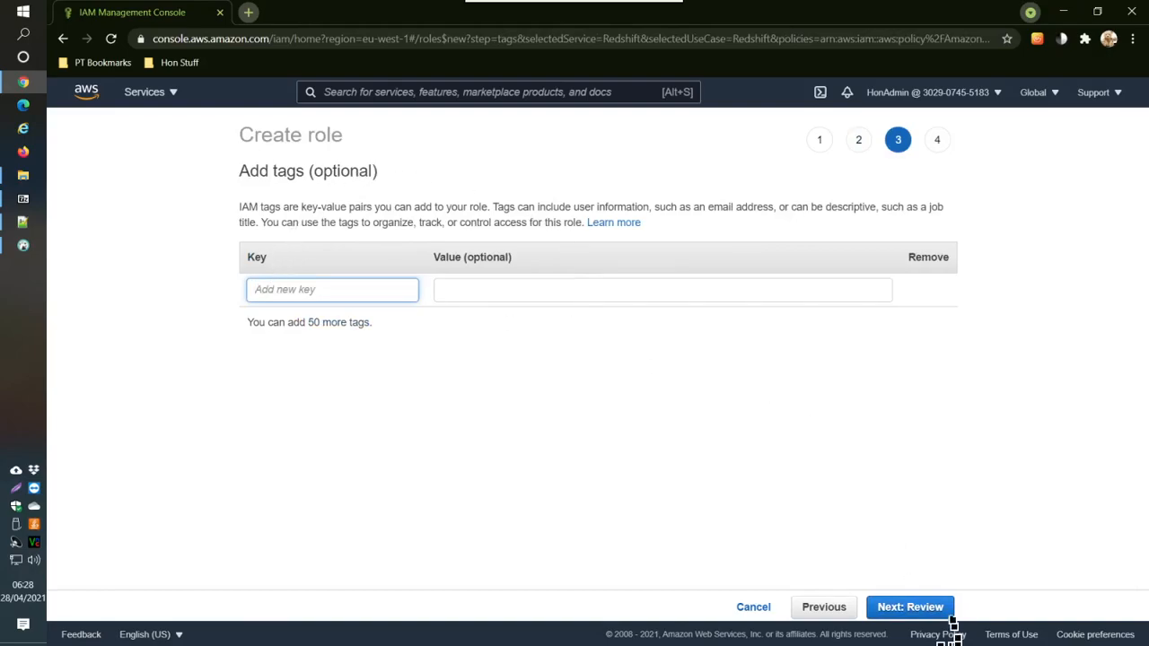
click(925, 605)
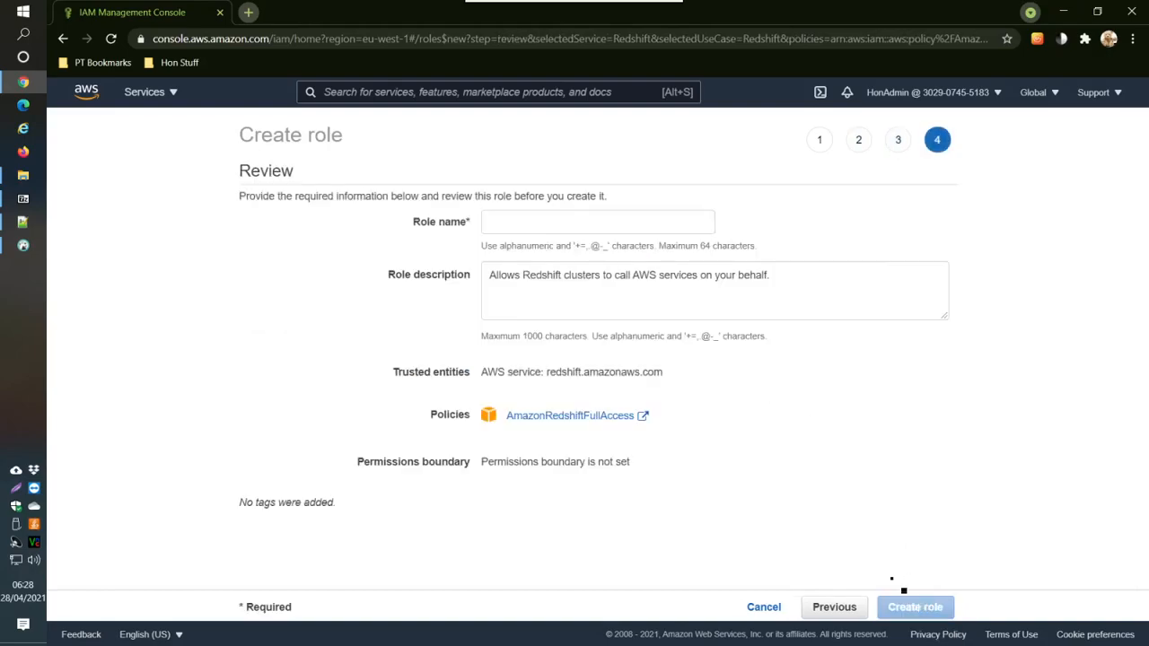
Name the role honRedshiftRole and create it.
click(575, 220)
click(544, 303)
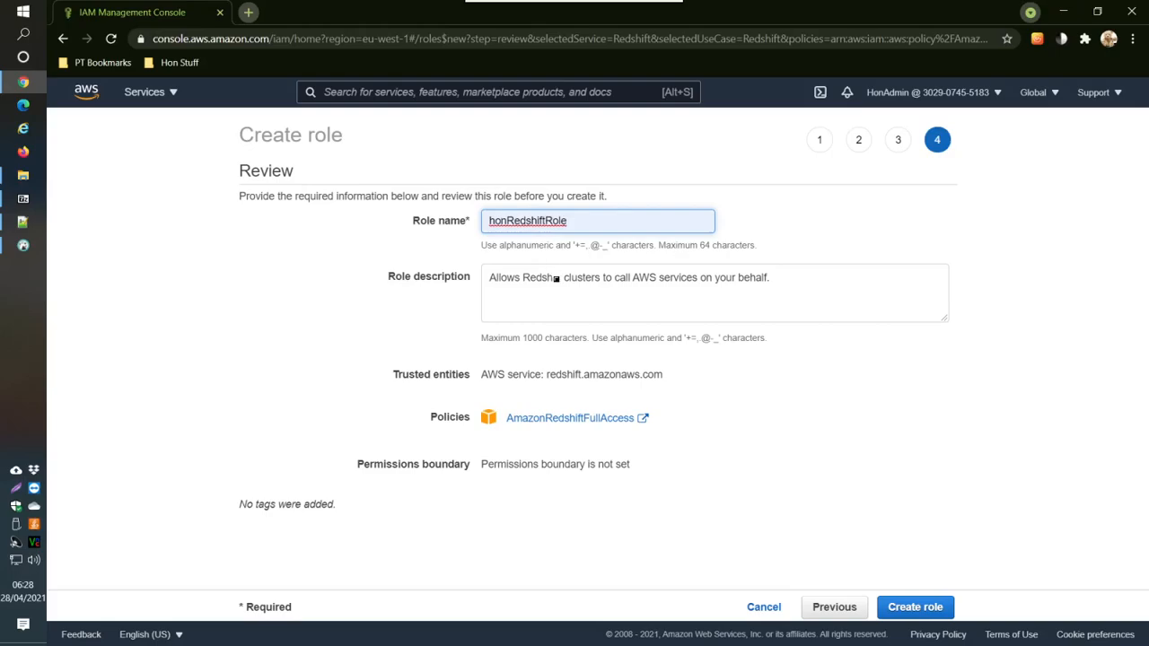
click(918, 611)
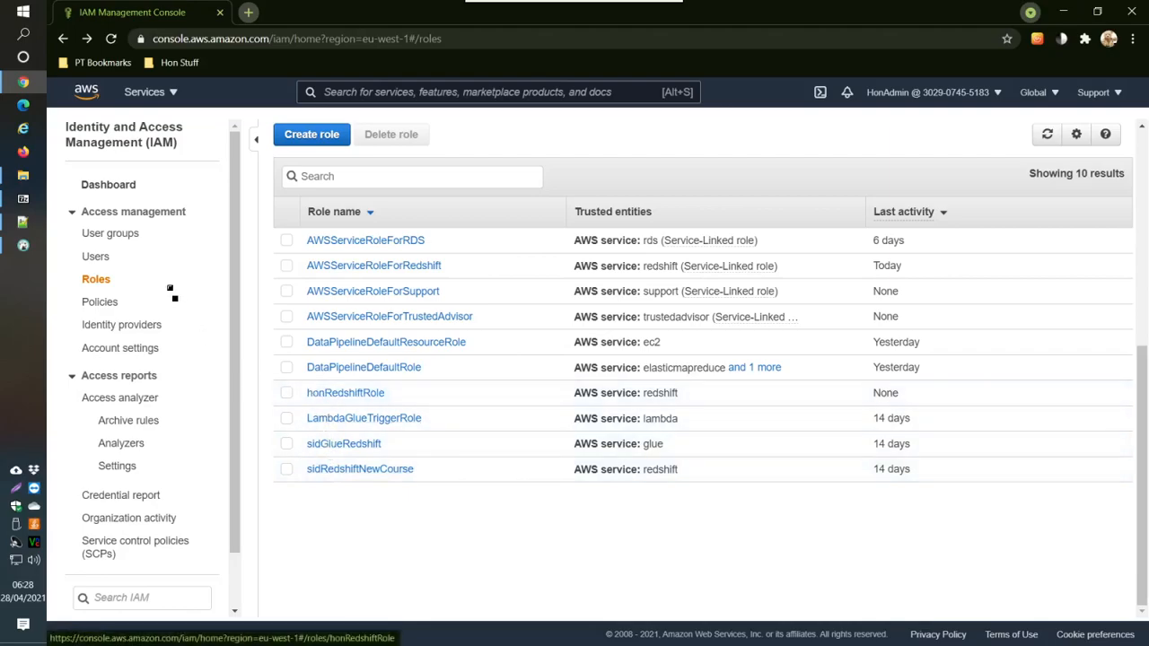
Go to the VPC service's security groups and open the default group's inbound rules for editing.
click(147, 93)
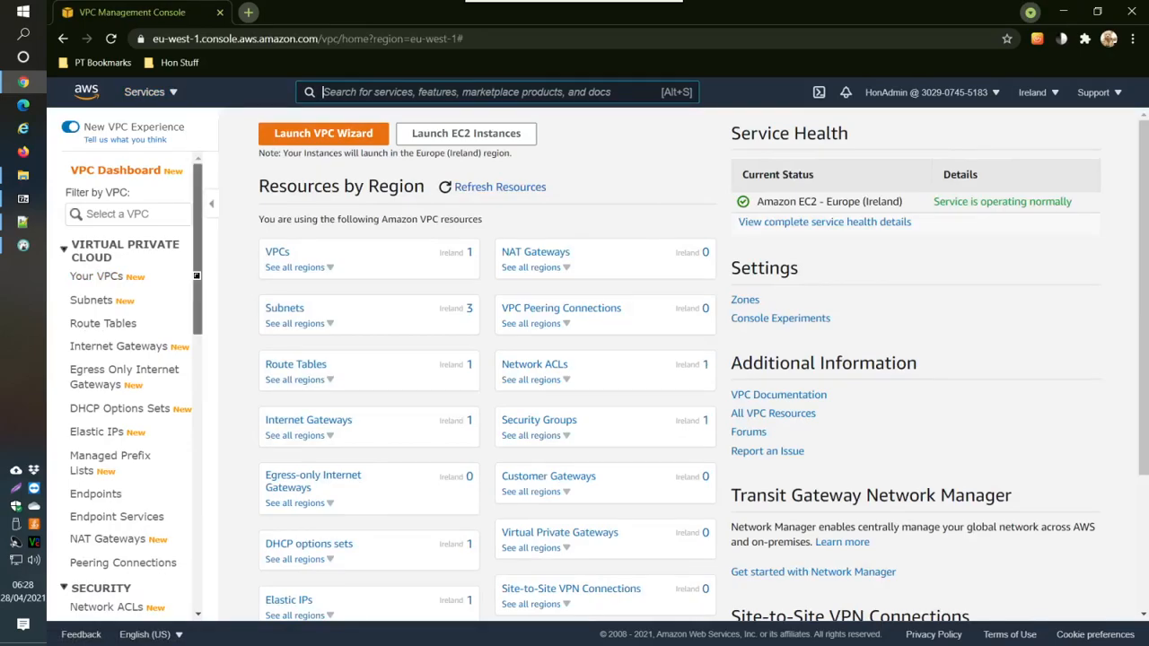
scroll(196, 287, down, 2)
scroll(196, 293, down, 3)
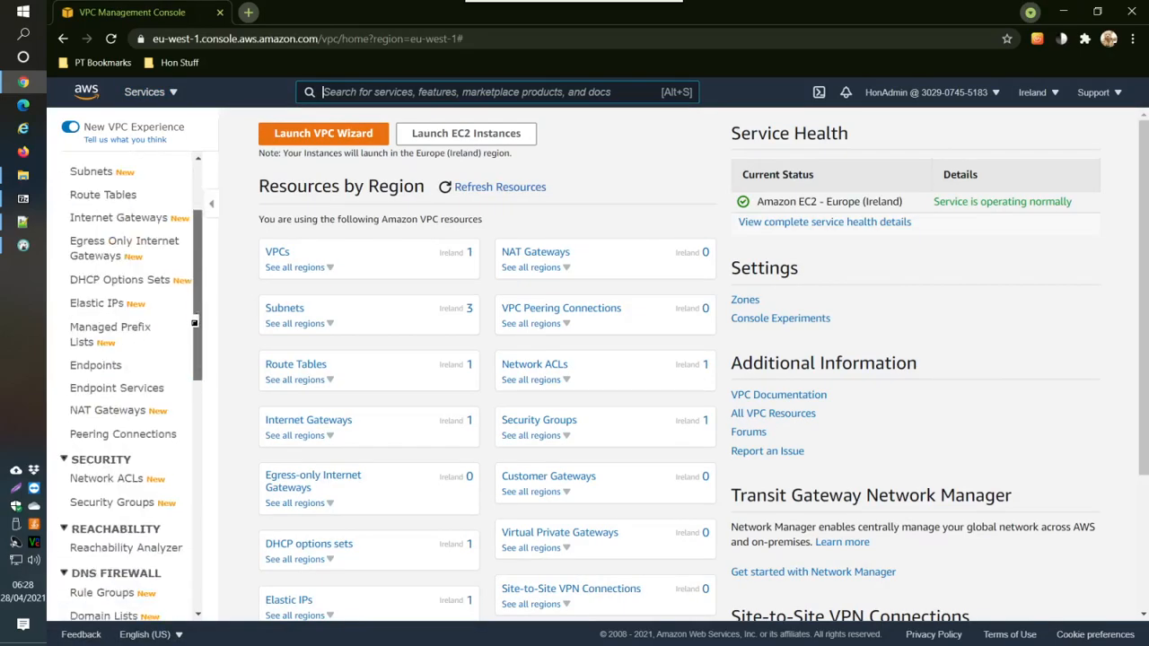
click(117, 497)
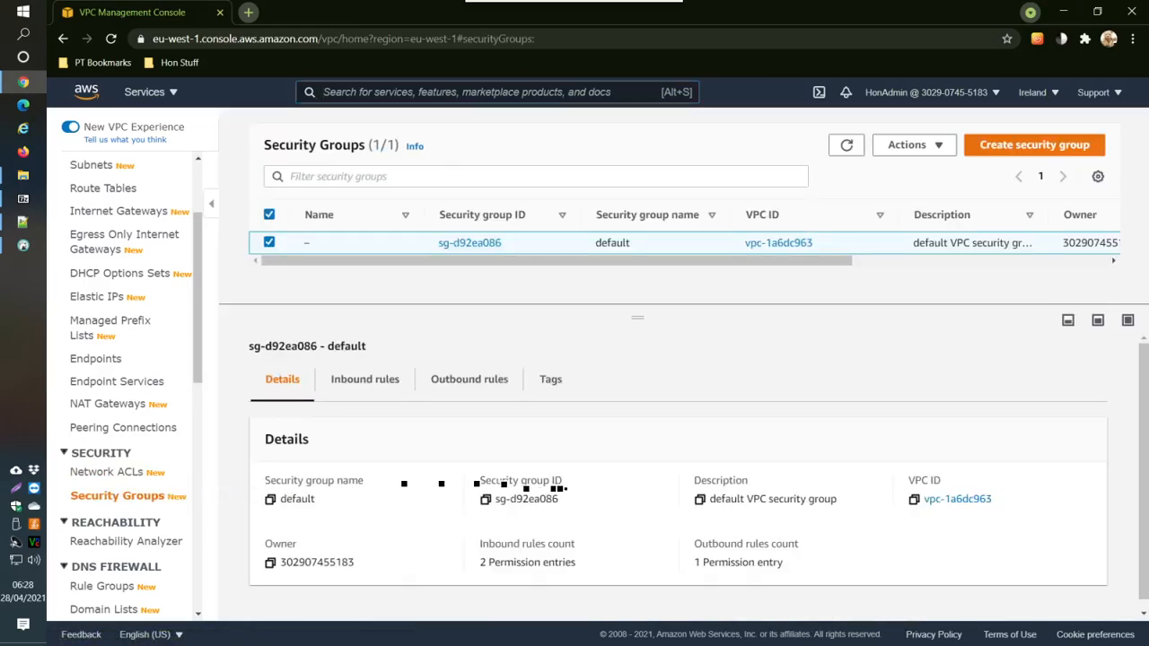
click(378, 380)
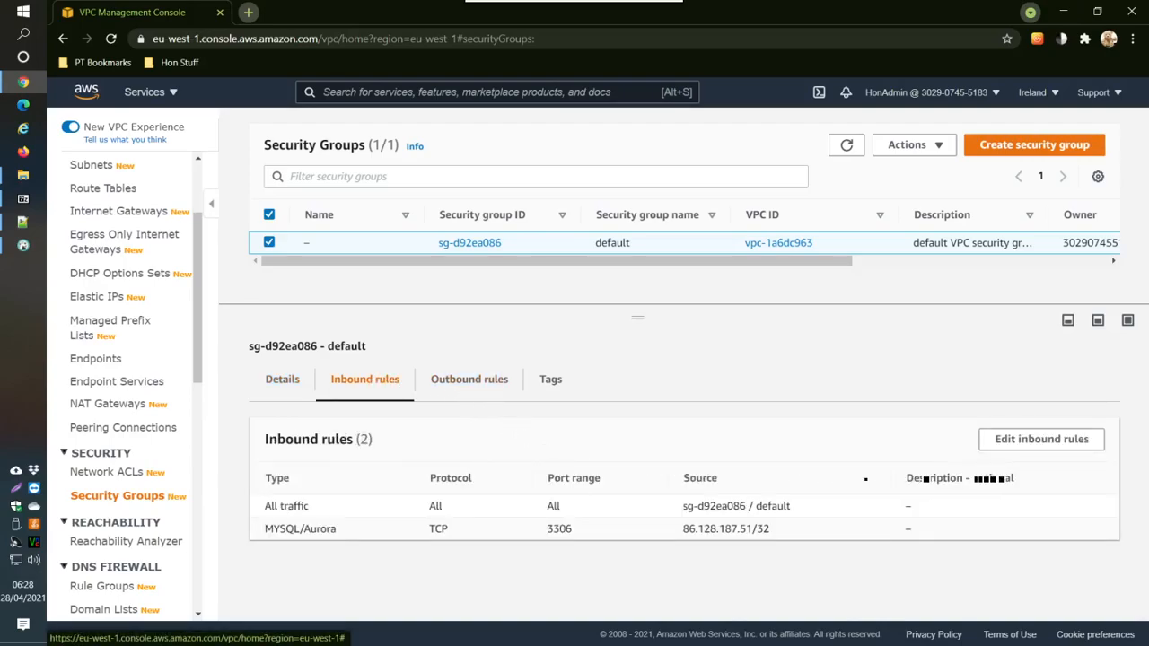
click(1029, 442)
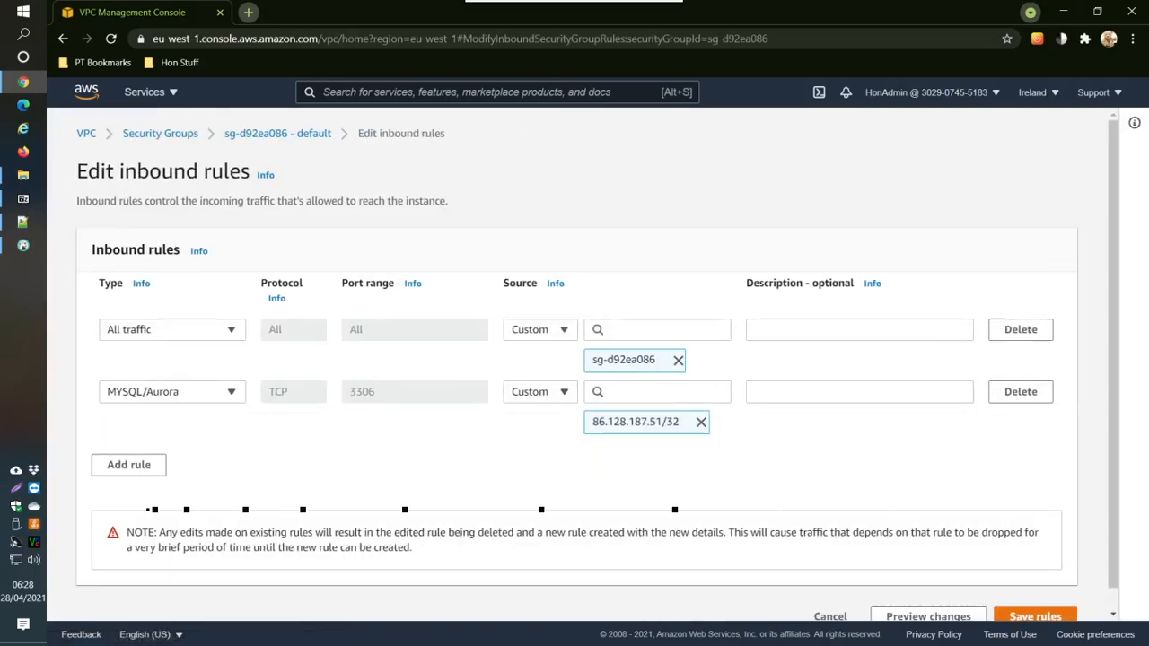
Add an inbound rule of type Redshift to the default security group.
click(129, 465)
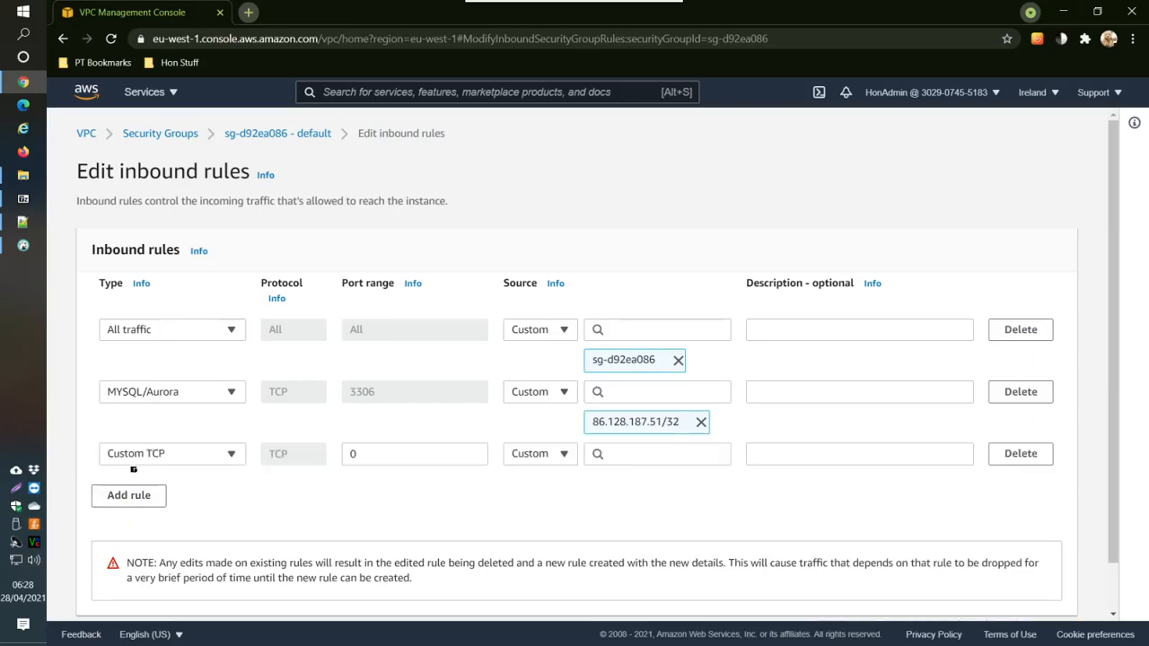
click(231, 454)
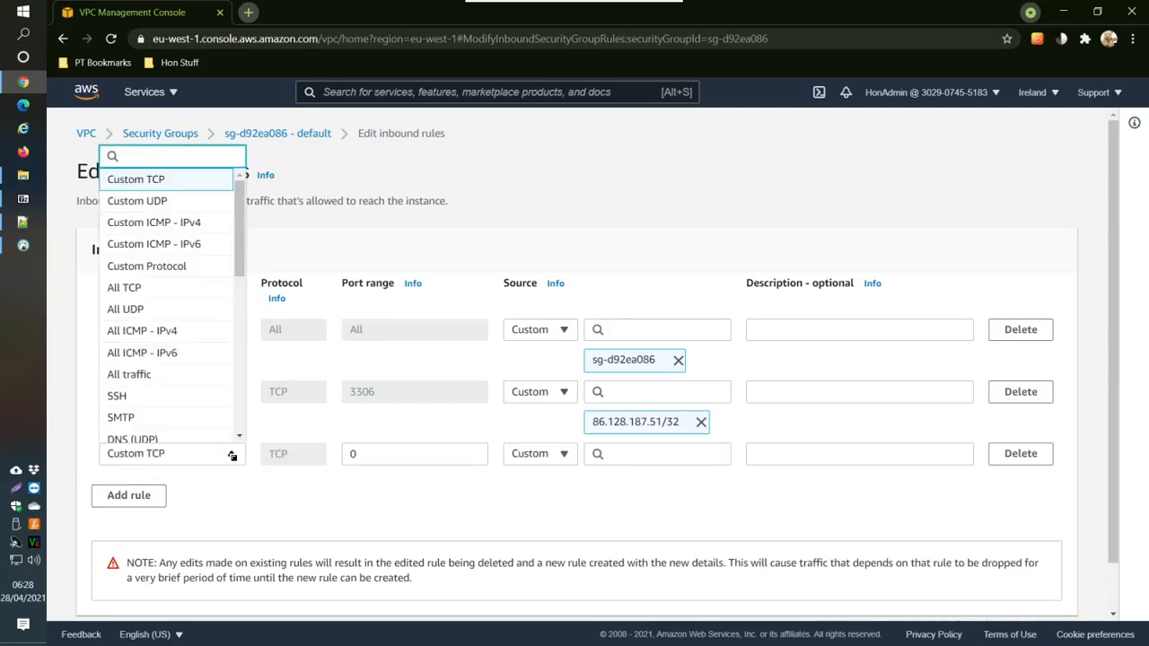
text(re)
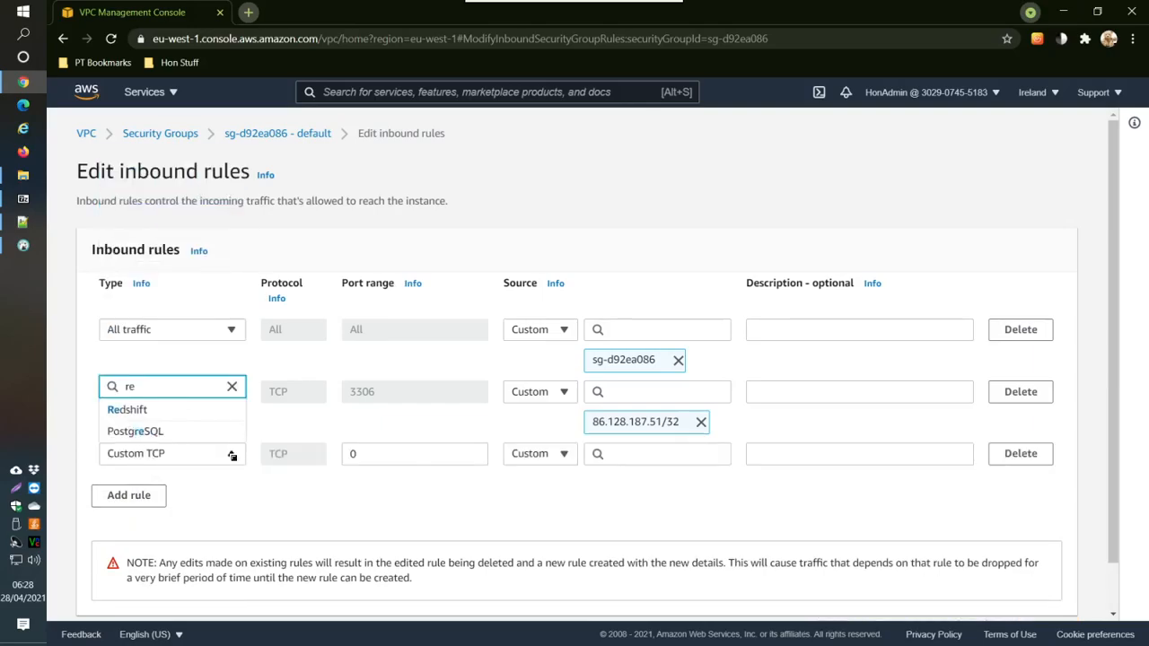
text(d)
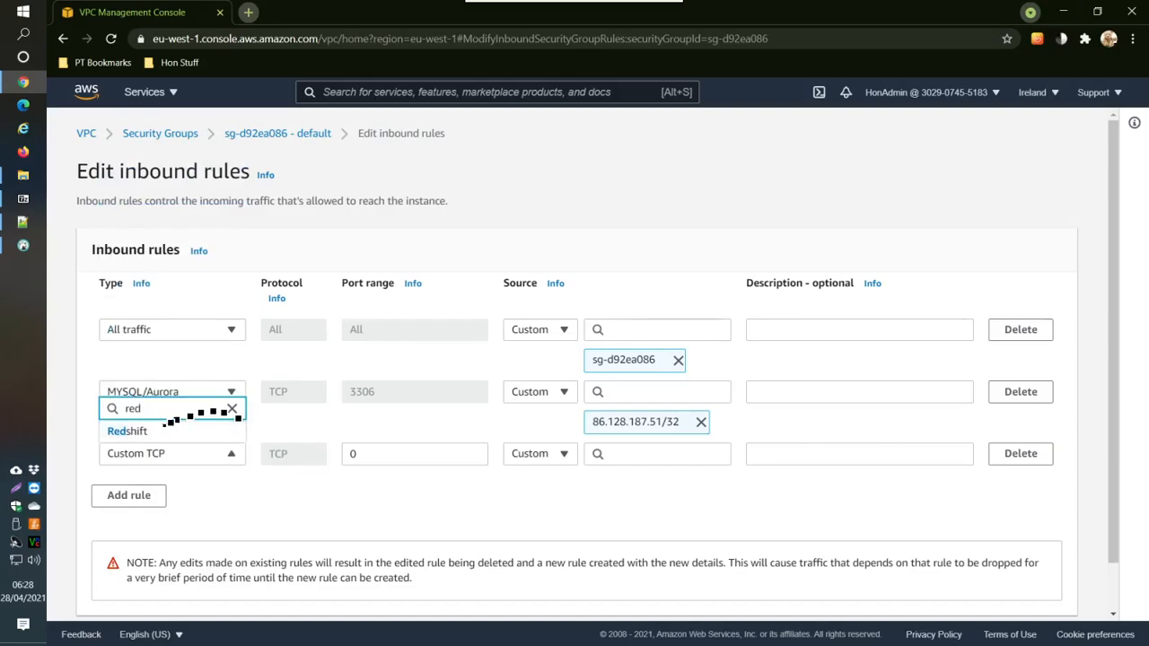
click(153, 431)
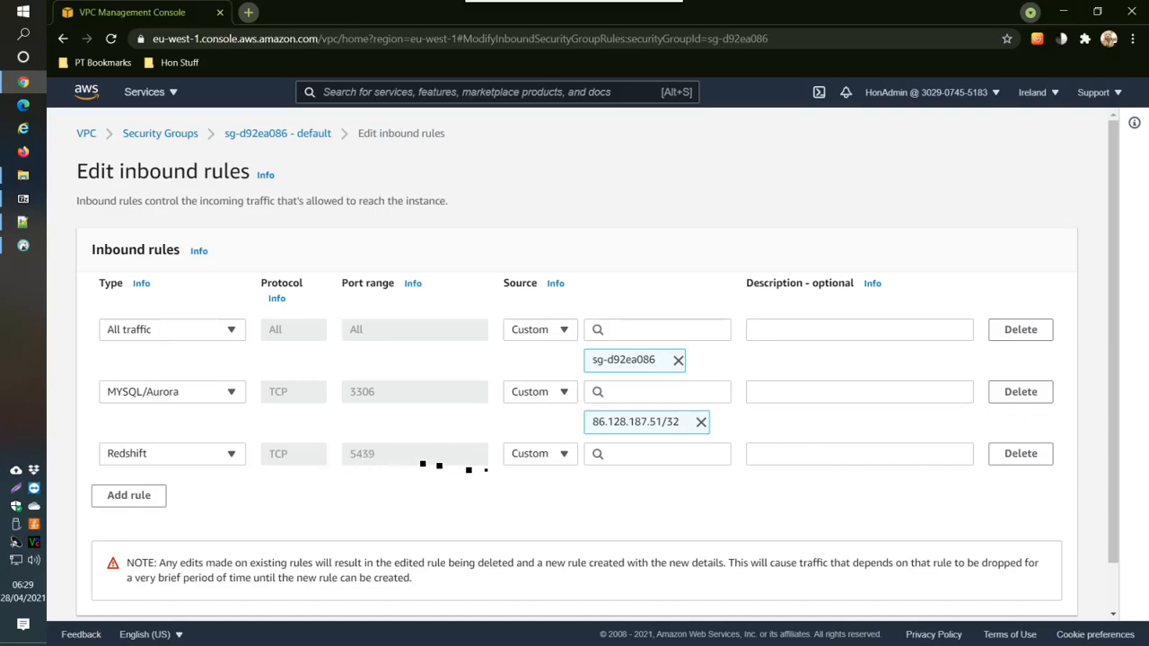
Set the Redshift rule's source to My IP, save the inbound rules and dismiss the notification.
click(563, 456)
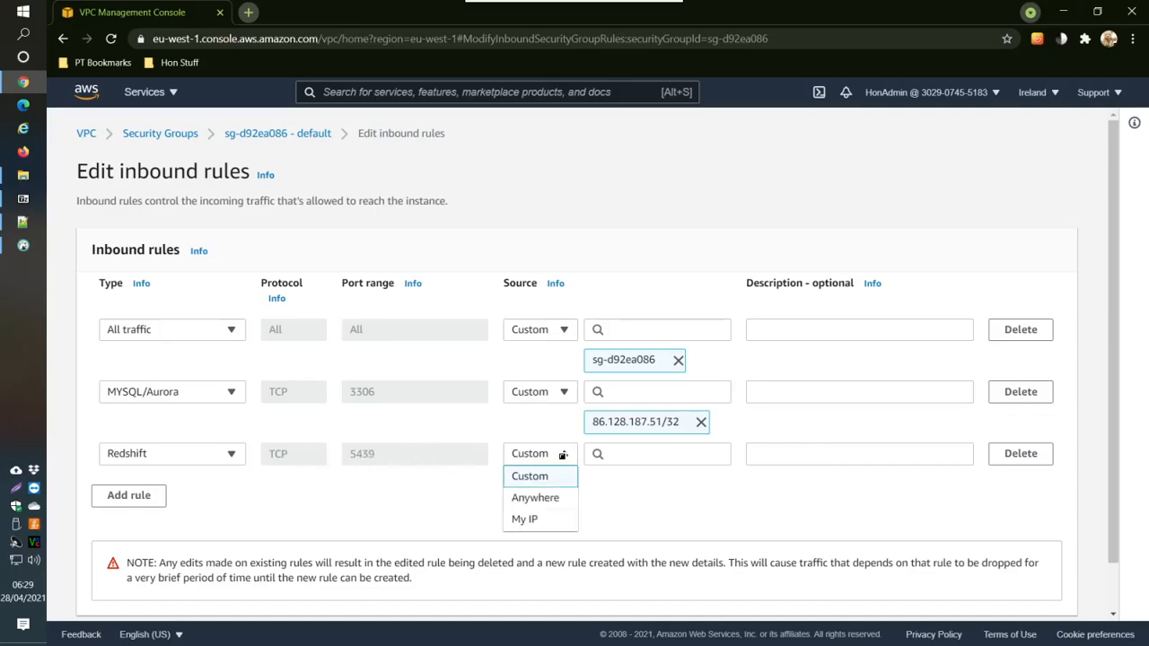
click(545, 522)
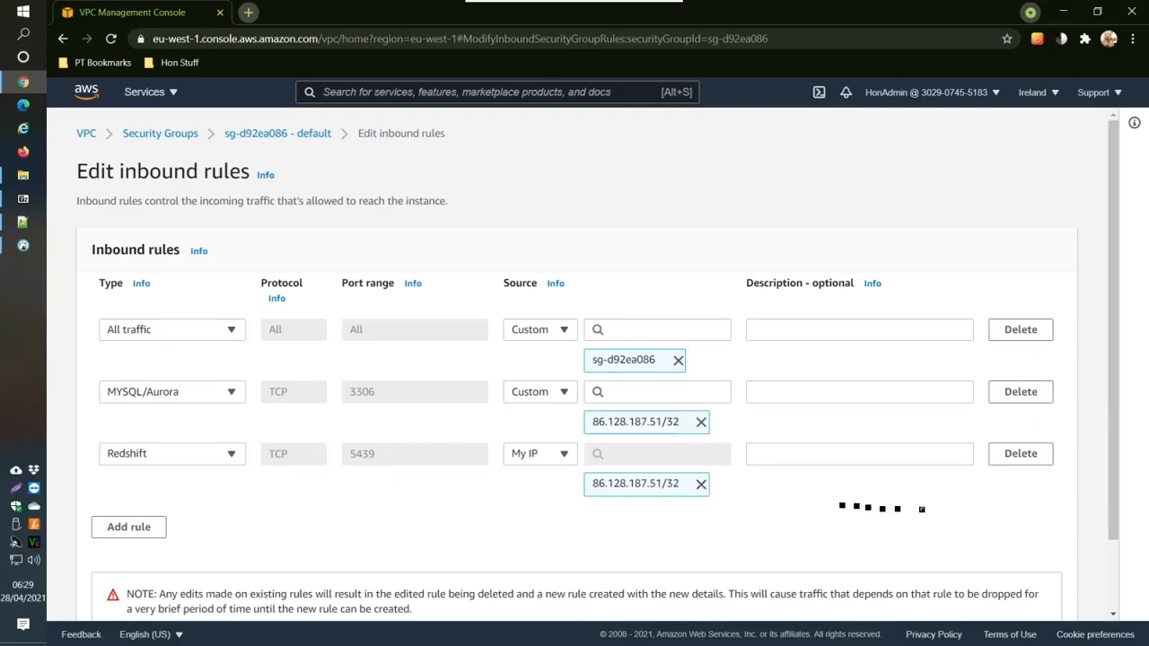
scroll(1116, 388, down, 1)
drag(1116, 388, 1116, 439)
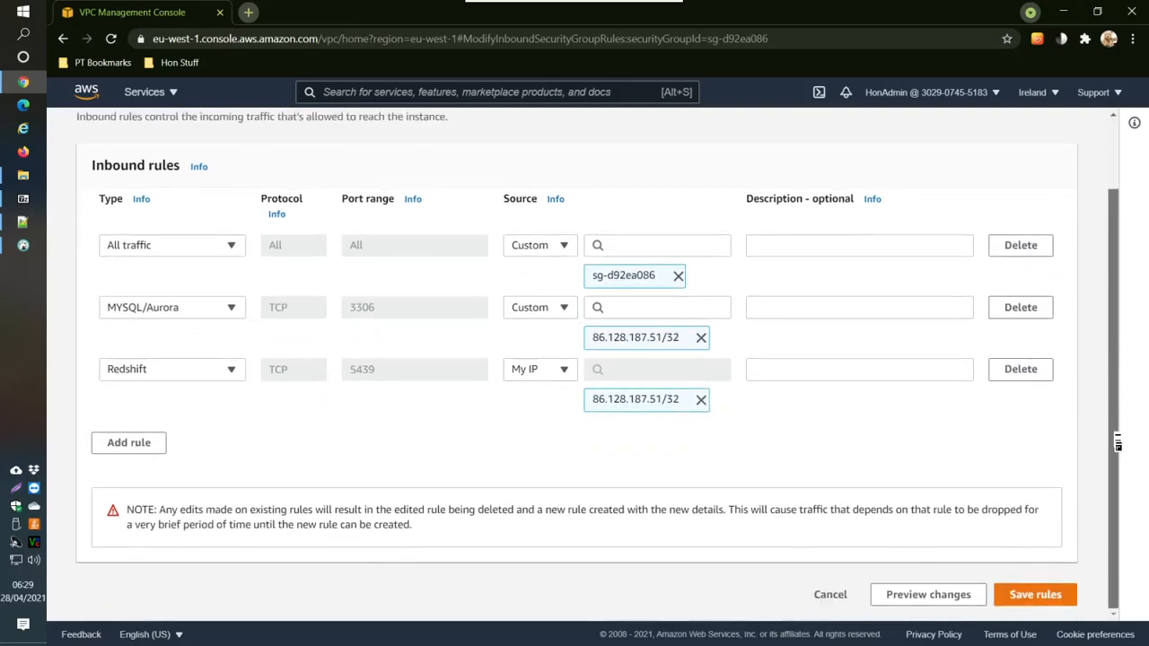
click(1035, 595)
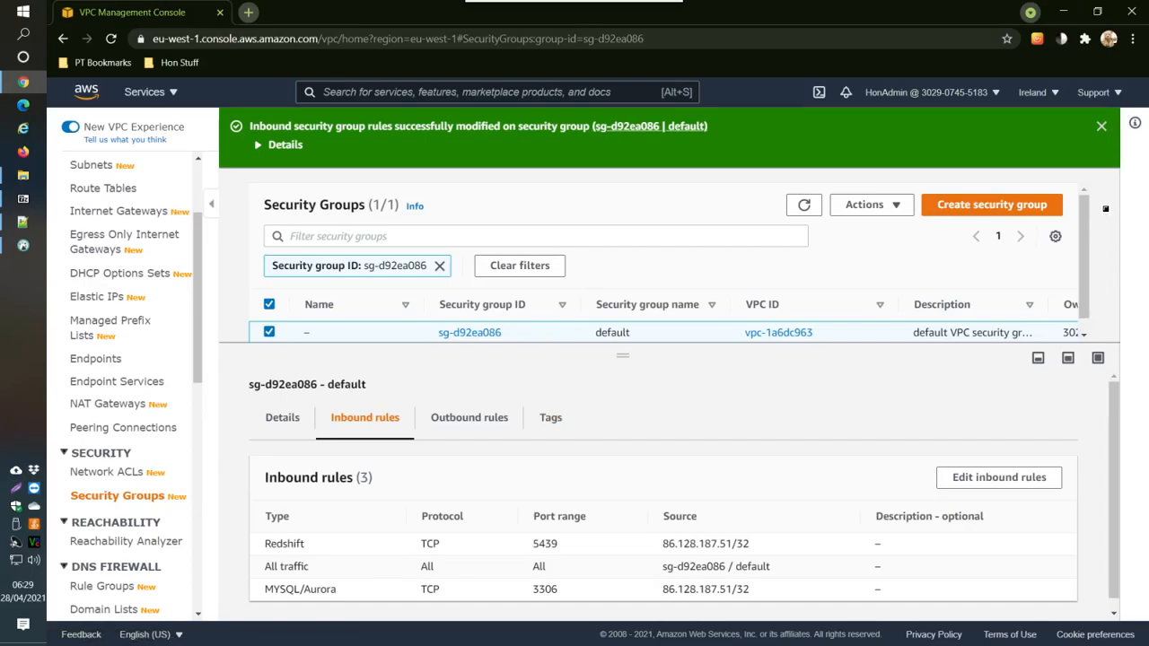
click(1103, 127)
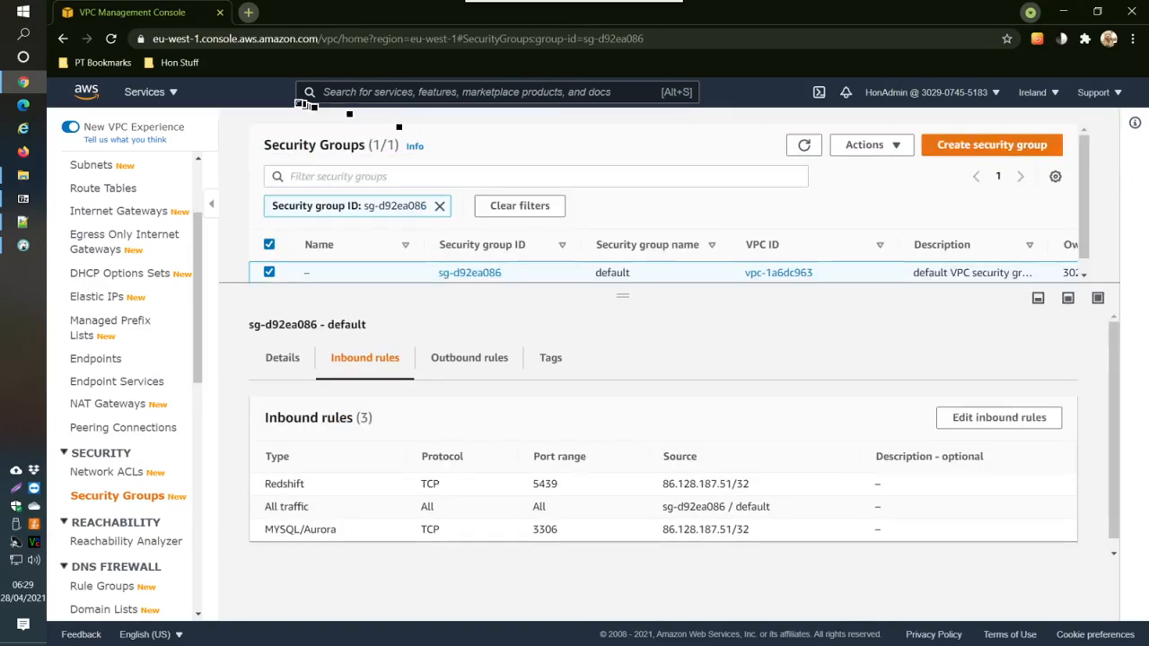
Go to the Amazon Redshift service and start creating a cluster with the Free trial option.
click(155, 95)
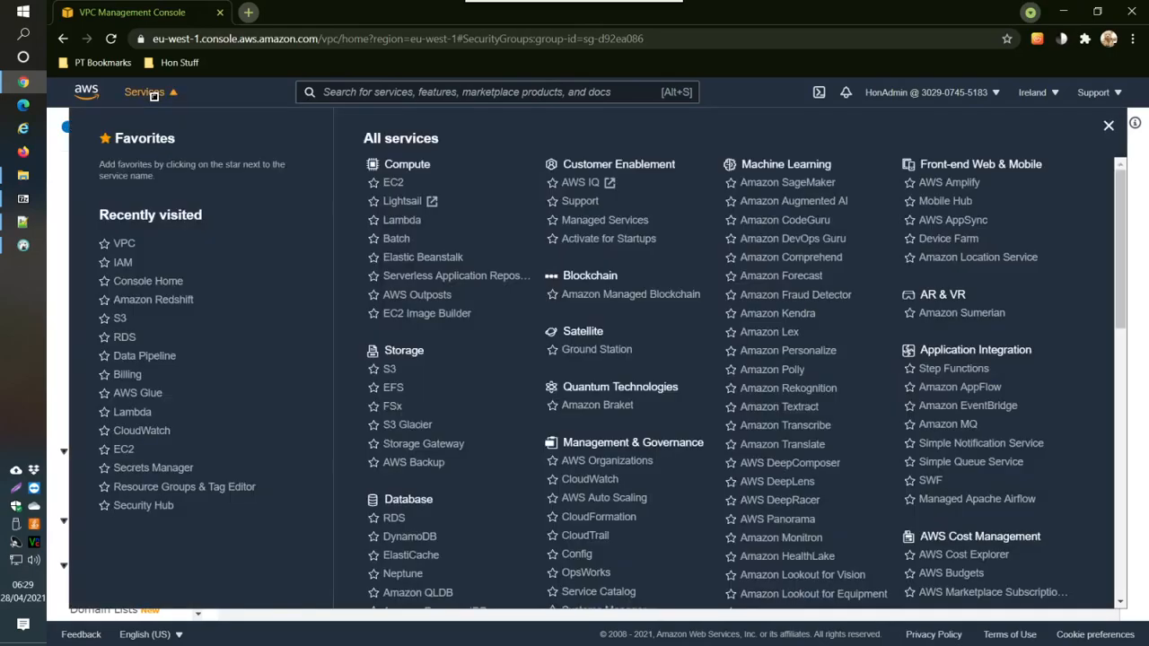
click(166, 302)
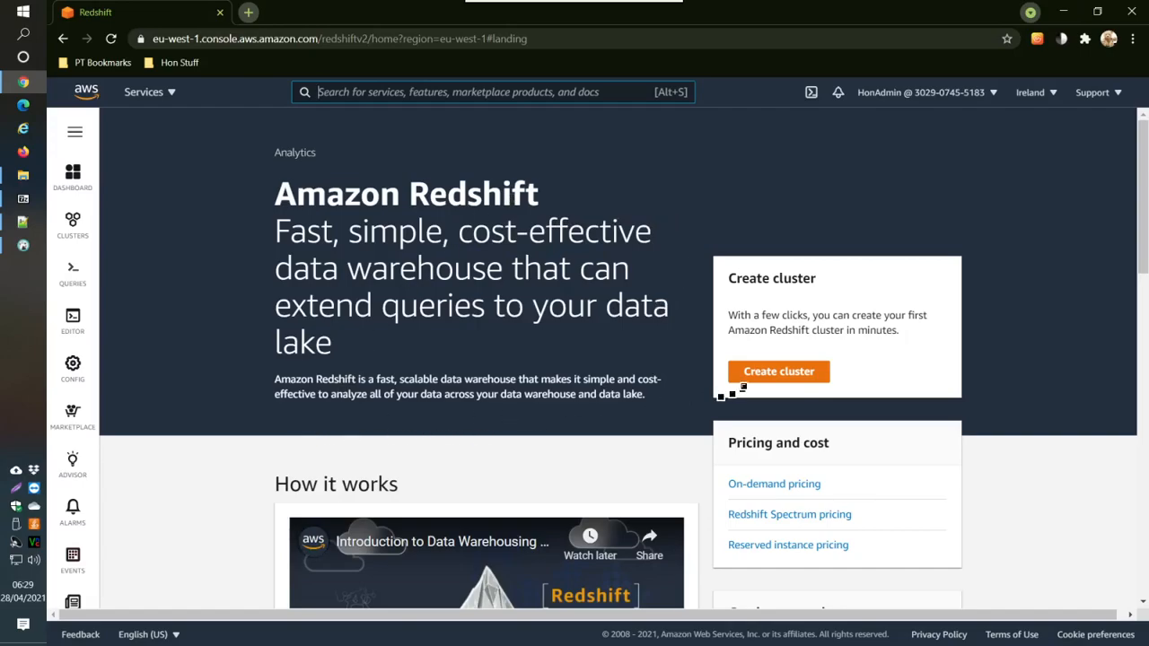
mouse_move(89, 211)
click(73, 176)
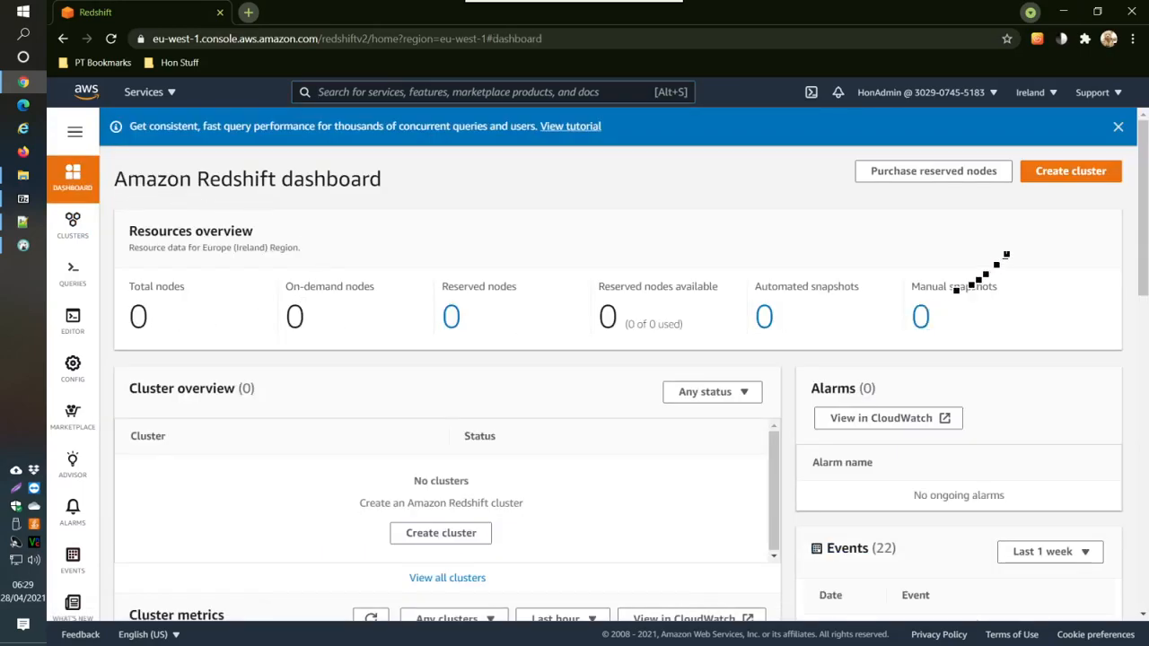
click(1070, 172)
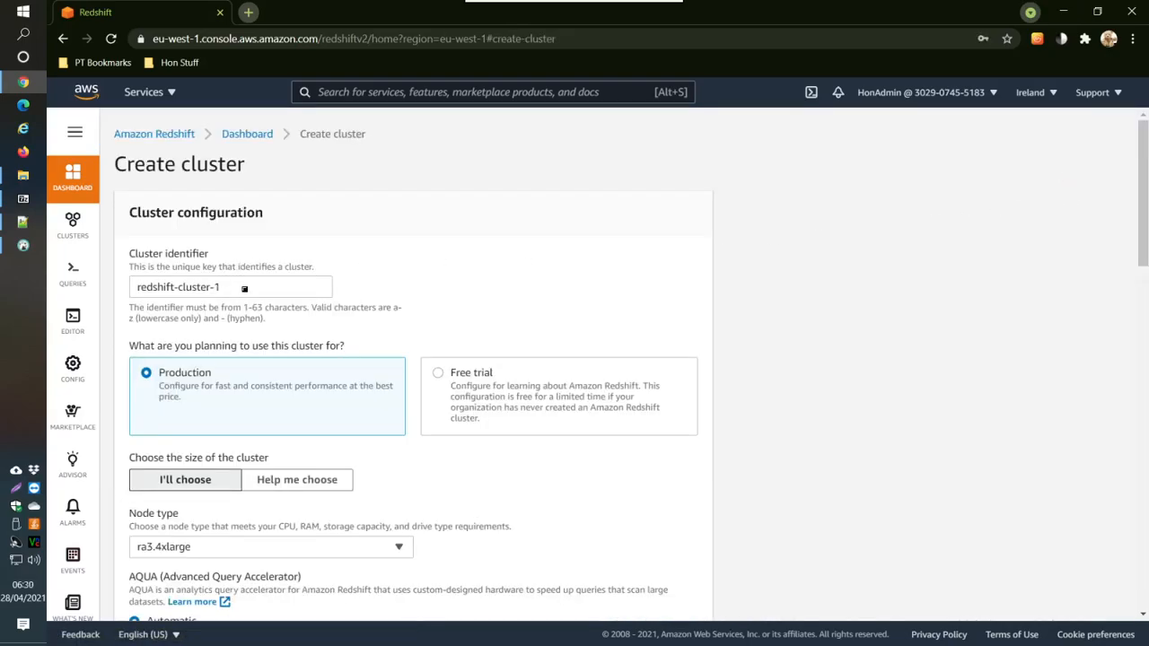
click(438, 374)
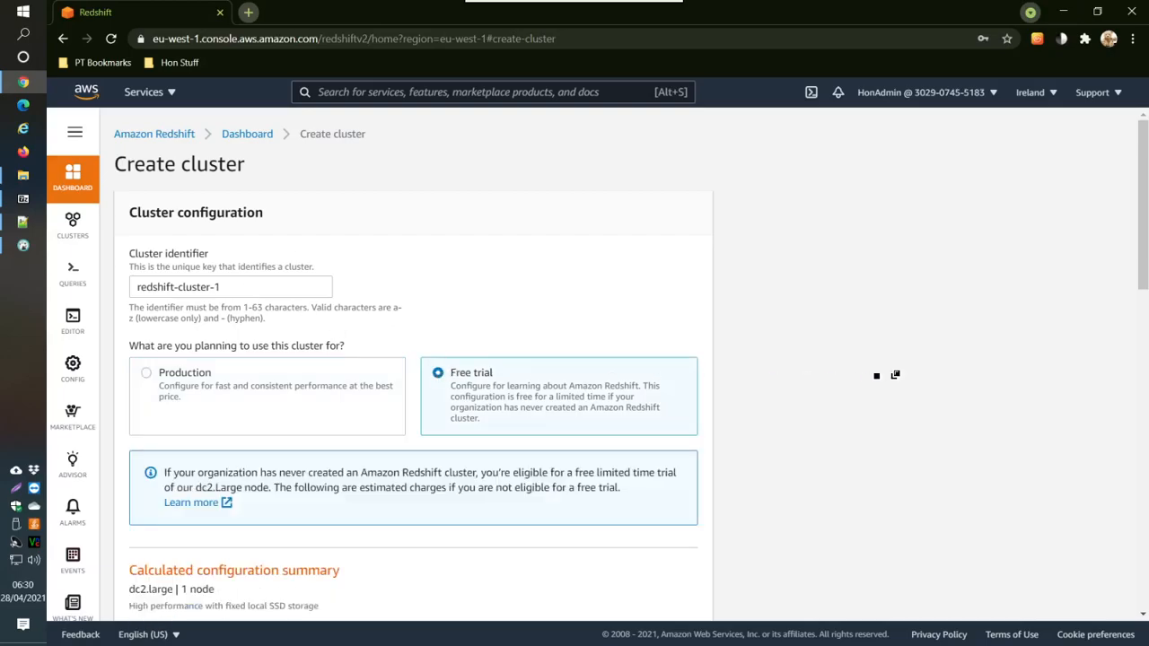
Associate the existing IAM role honRedshiftRole with the new cluster under its cluster permissions.
scroll(1136, 208, down, 1)
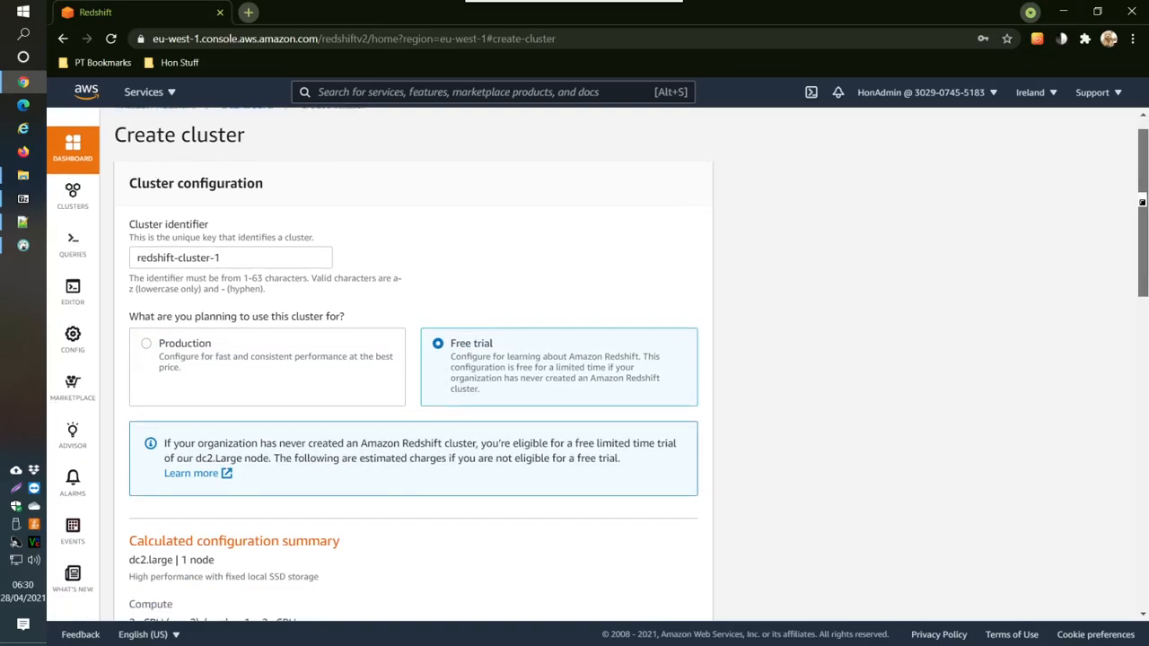
drag(1142, 214, 1137, 284)
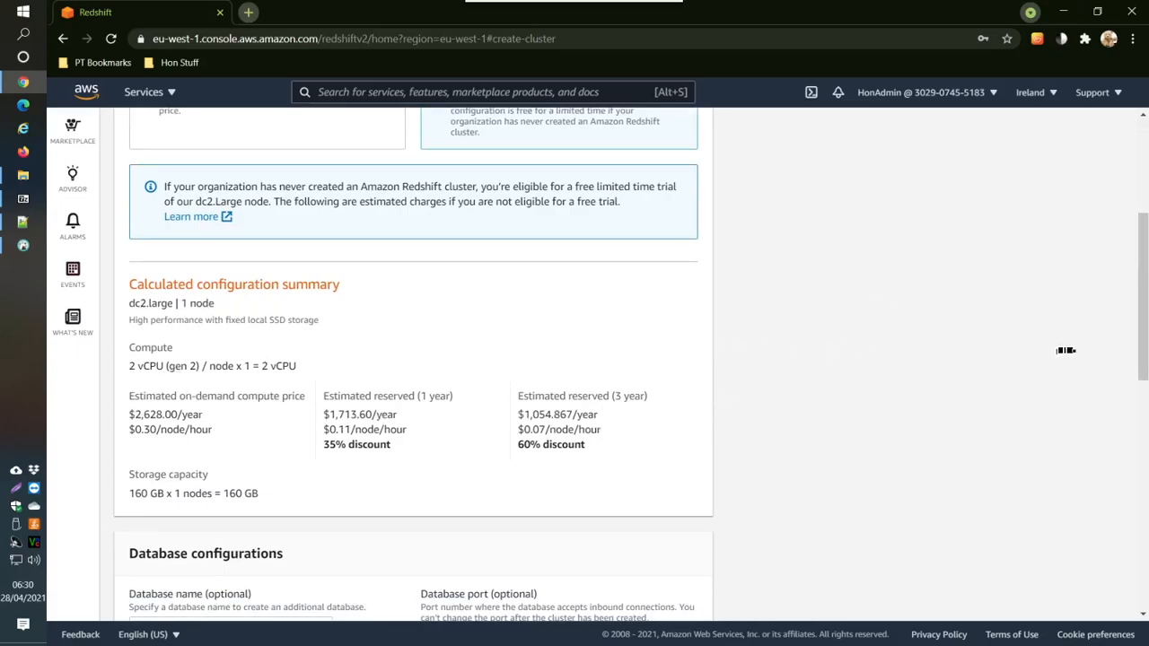
drag(1145, 295, 1145, 403)
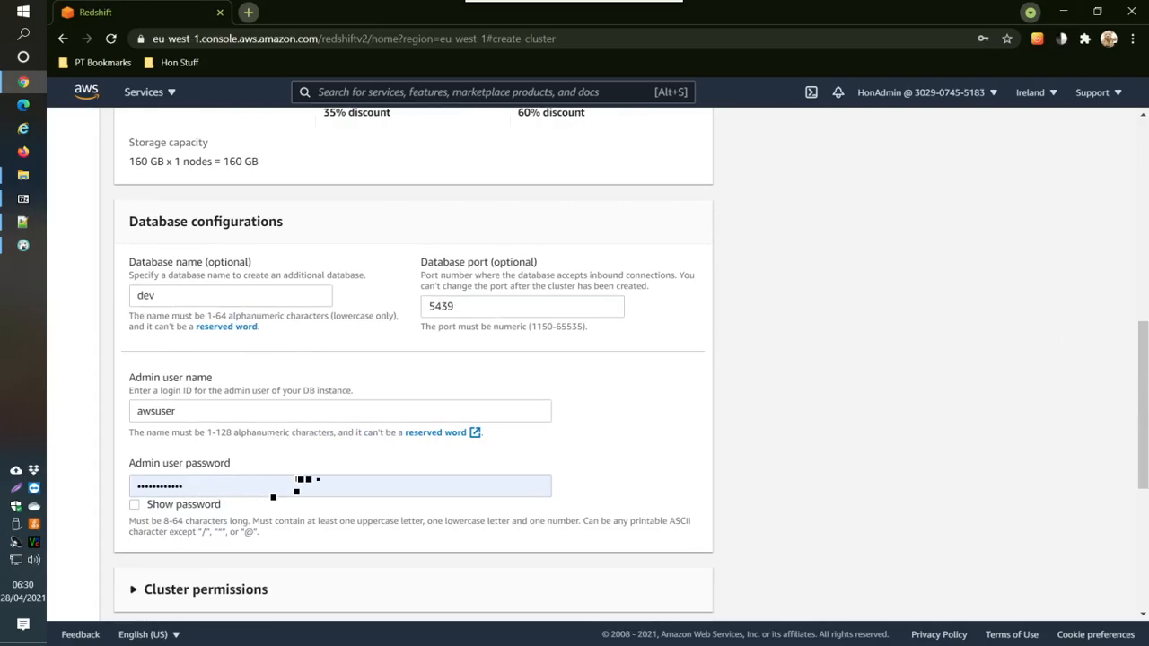
drag(1142, 368, 1136, 471)
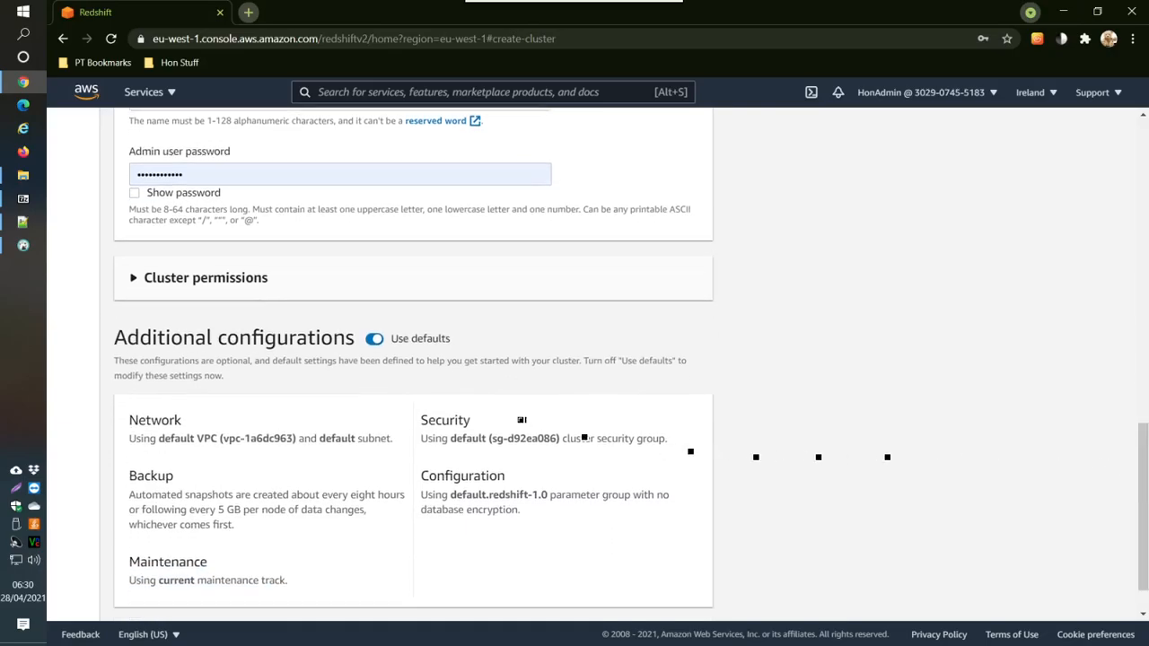
click(132, 280)
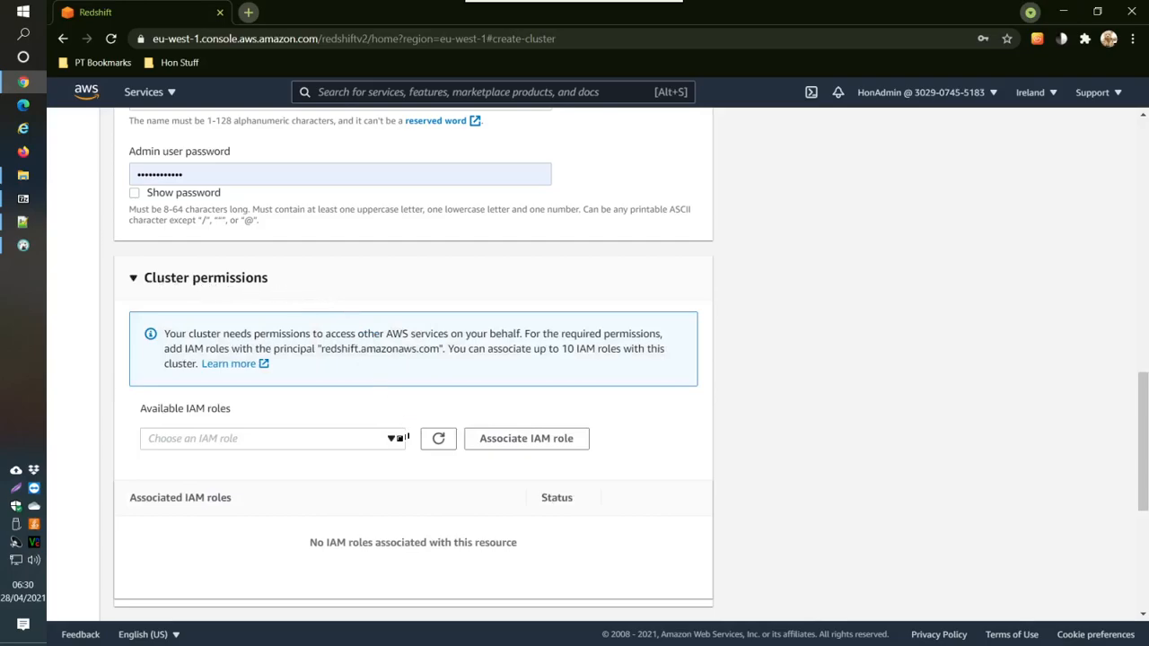
click(392, 440)
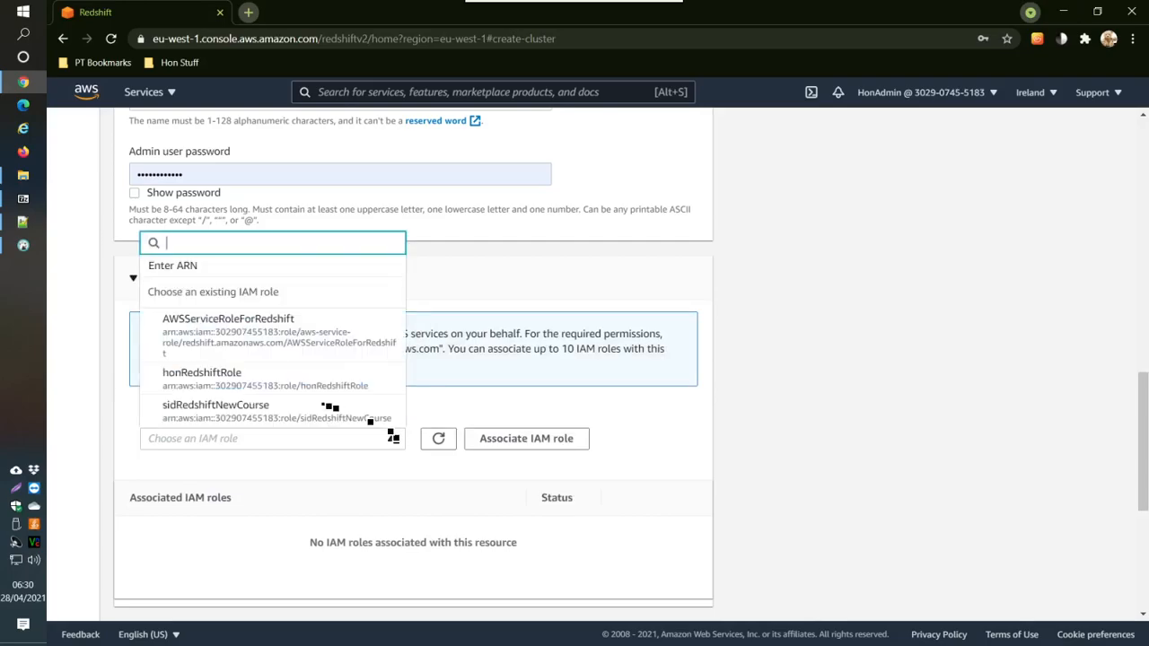
click(215, 381)
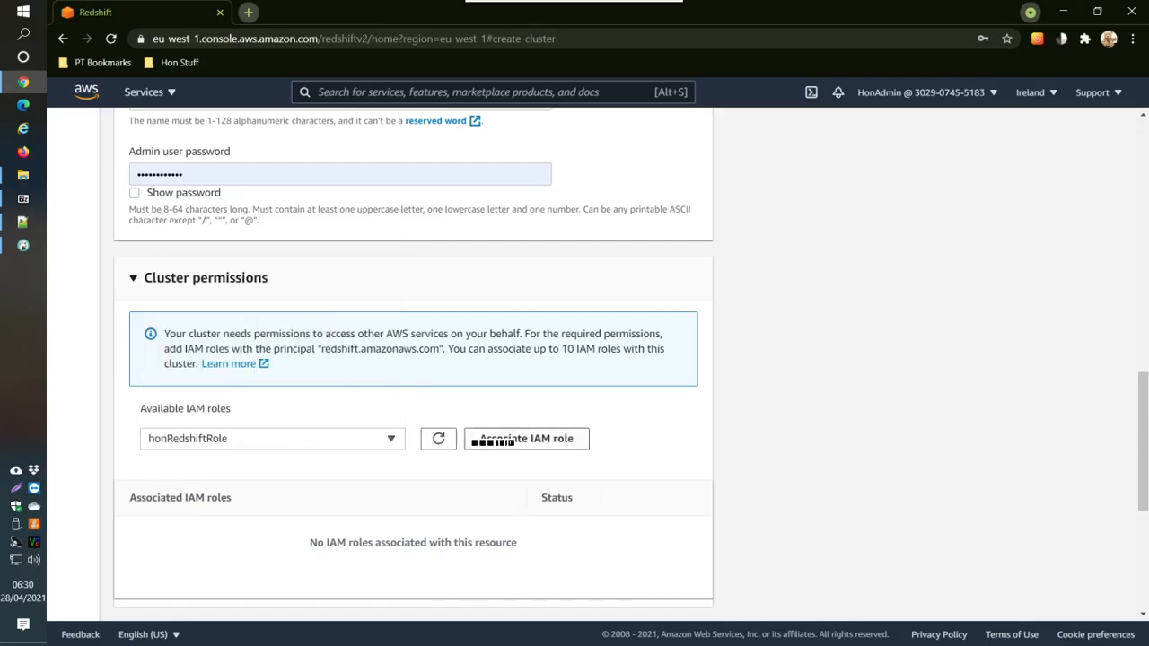
click(535, 439)
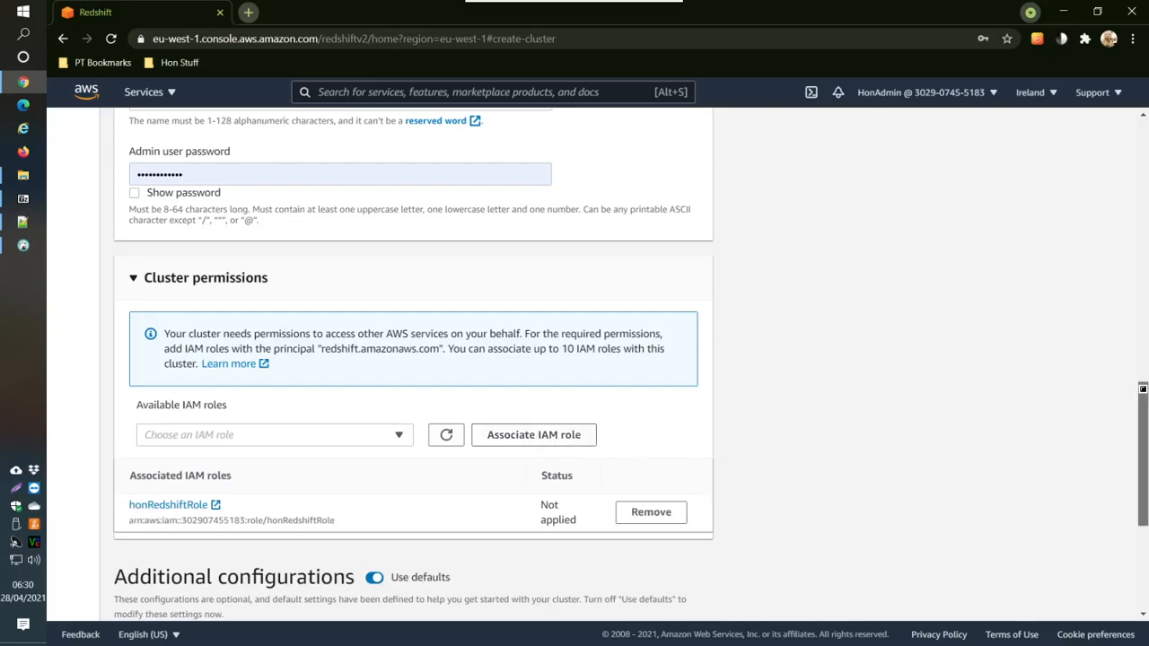
Turn off the default additional configurations to make the cluster publicly accessible, and create the cluster.
drag(1143, 388, 1143, 473)
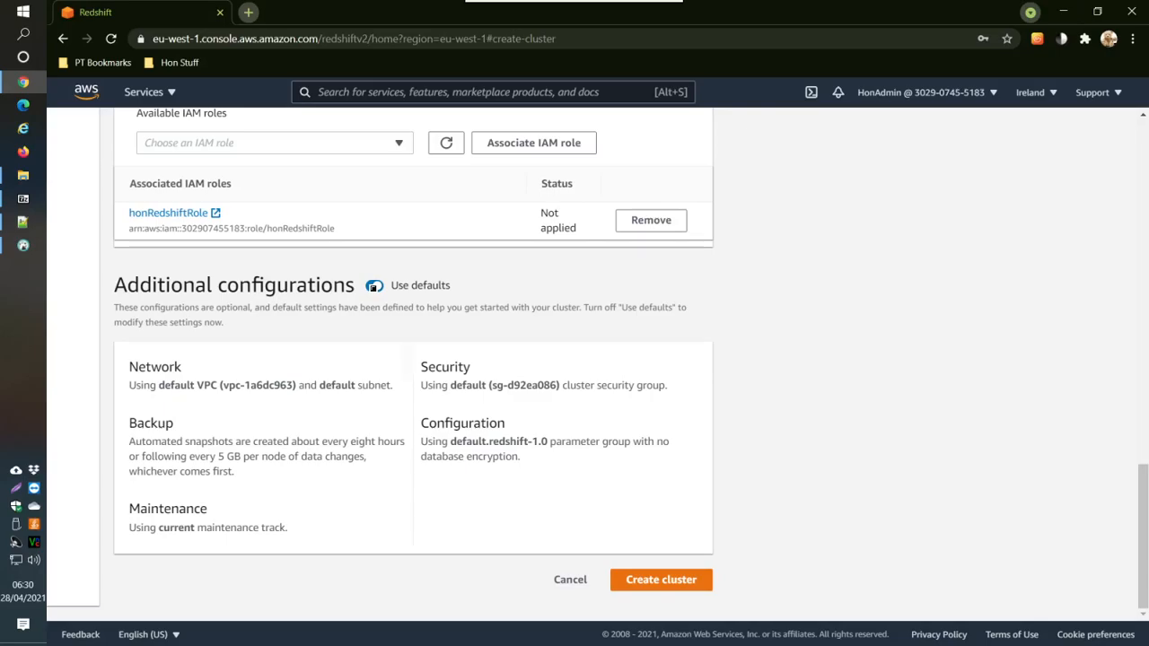
click(374, 285)
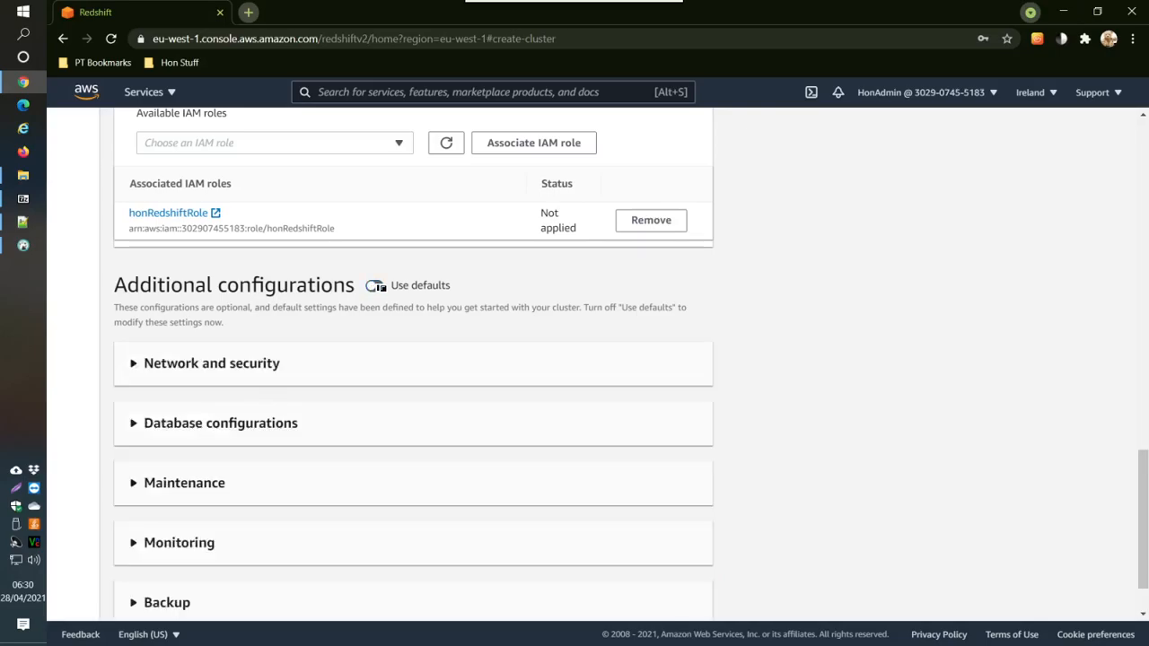
click(133, 364)
drag(1142, 393, 1134, 480)
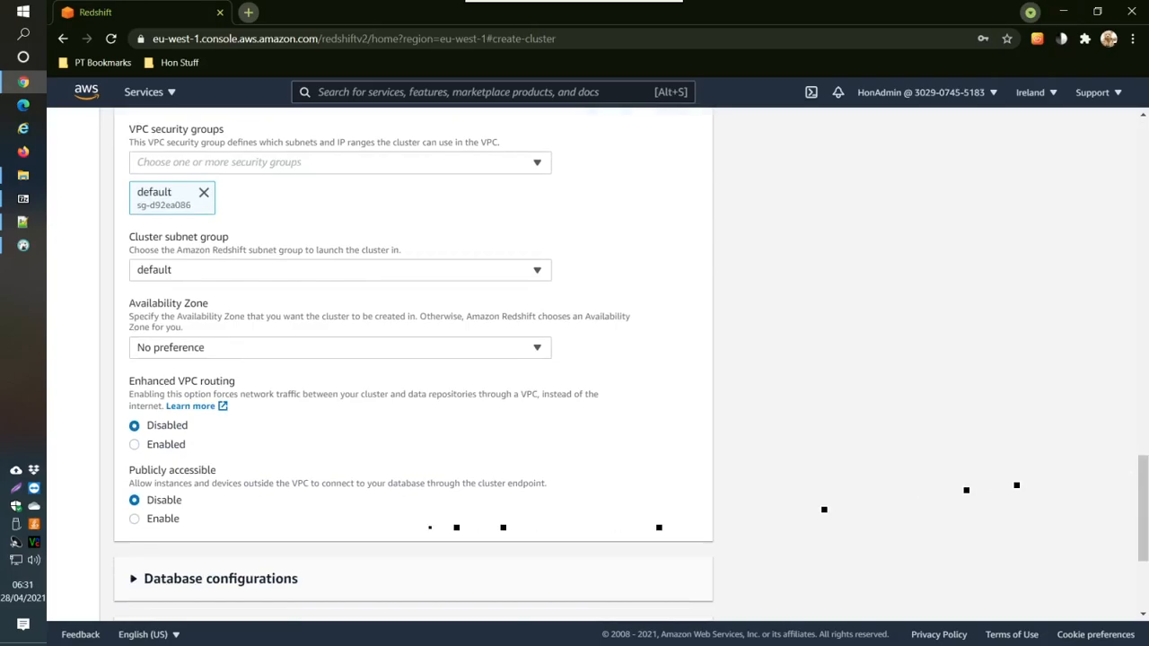
click(134, 518)
drag(1146, 466, 1146, 526)
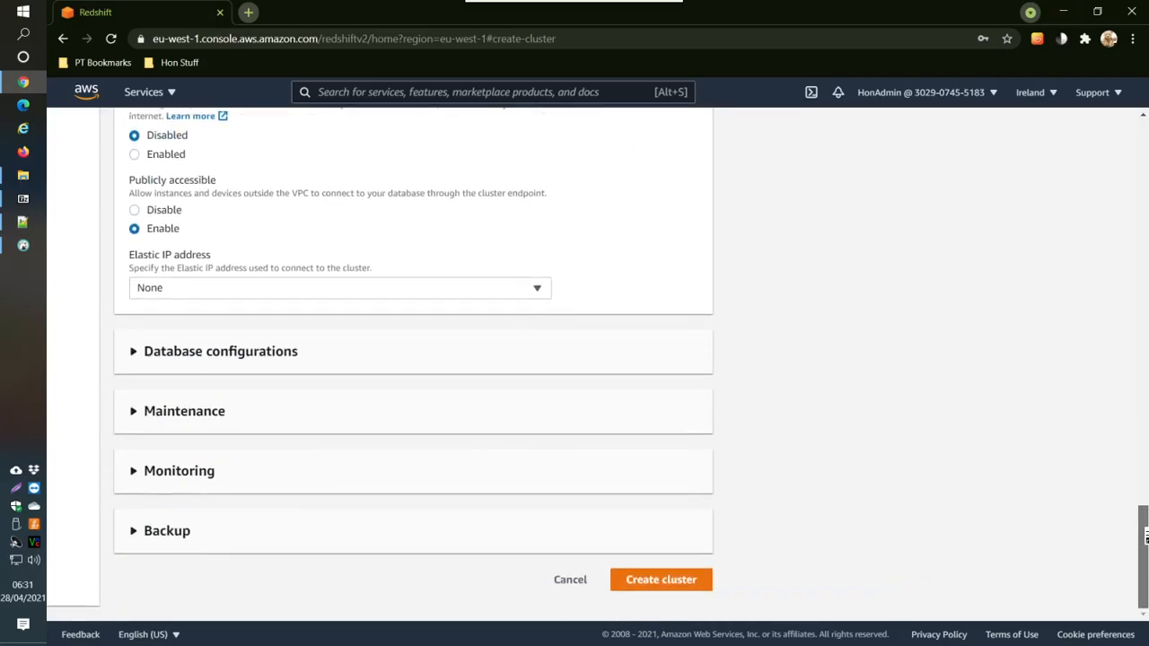
click(651, 582)
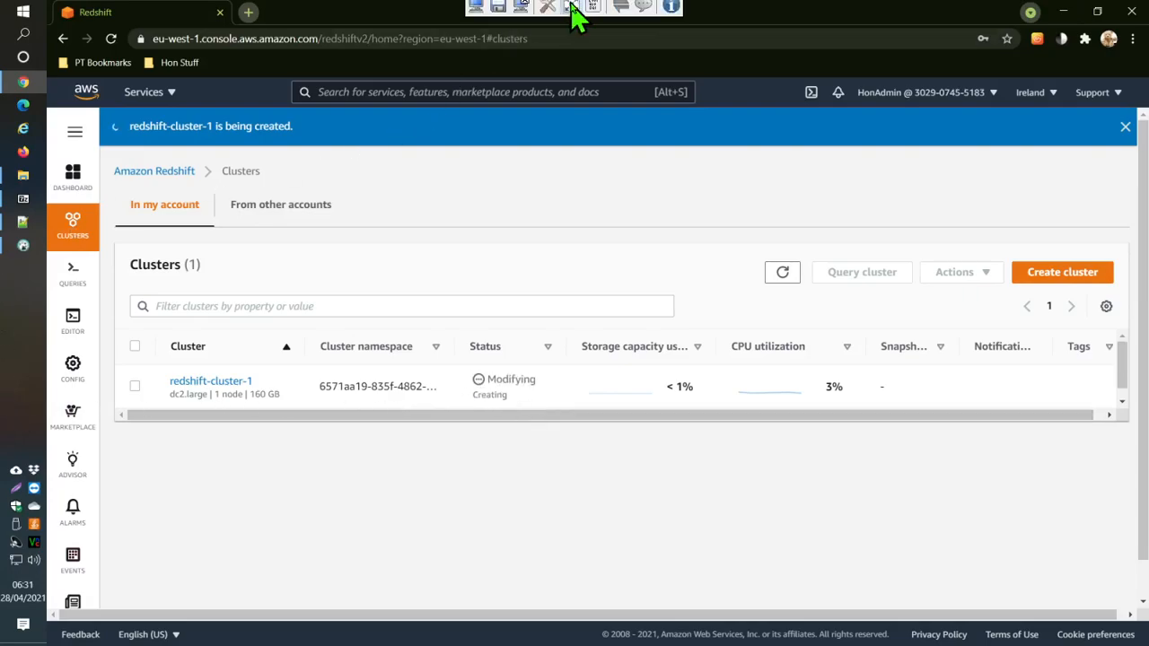
click(575, 18)
click(20, 397)
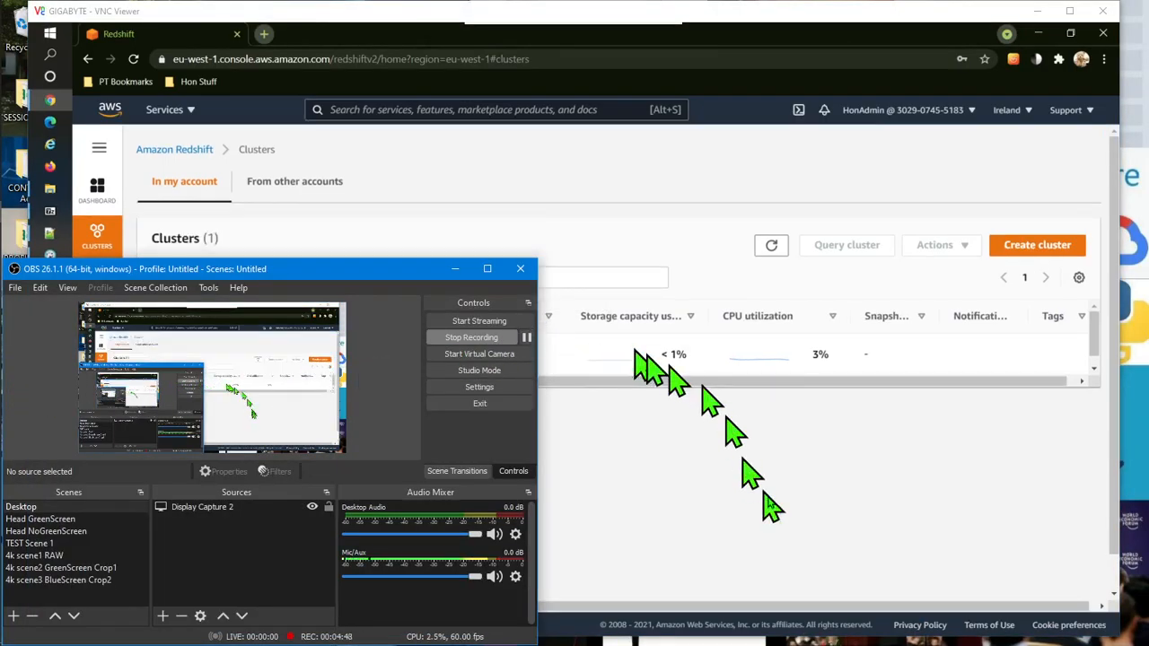
click(812, 482)
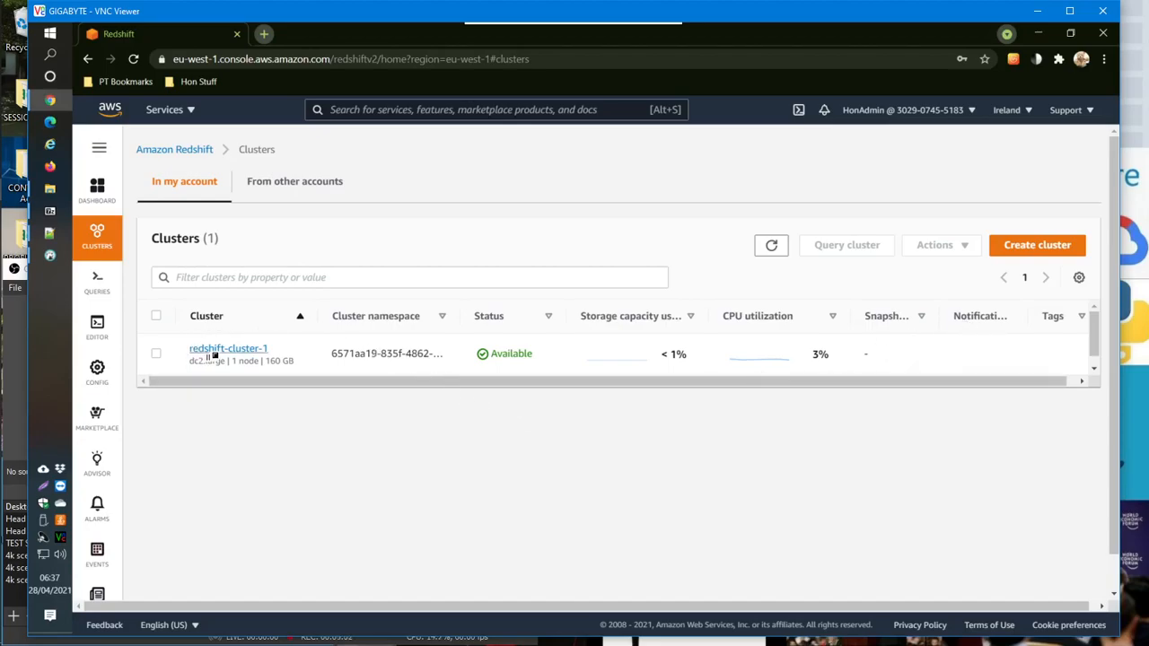
click(580, 46)
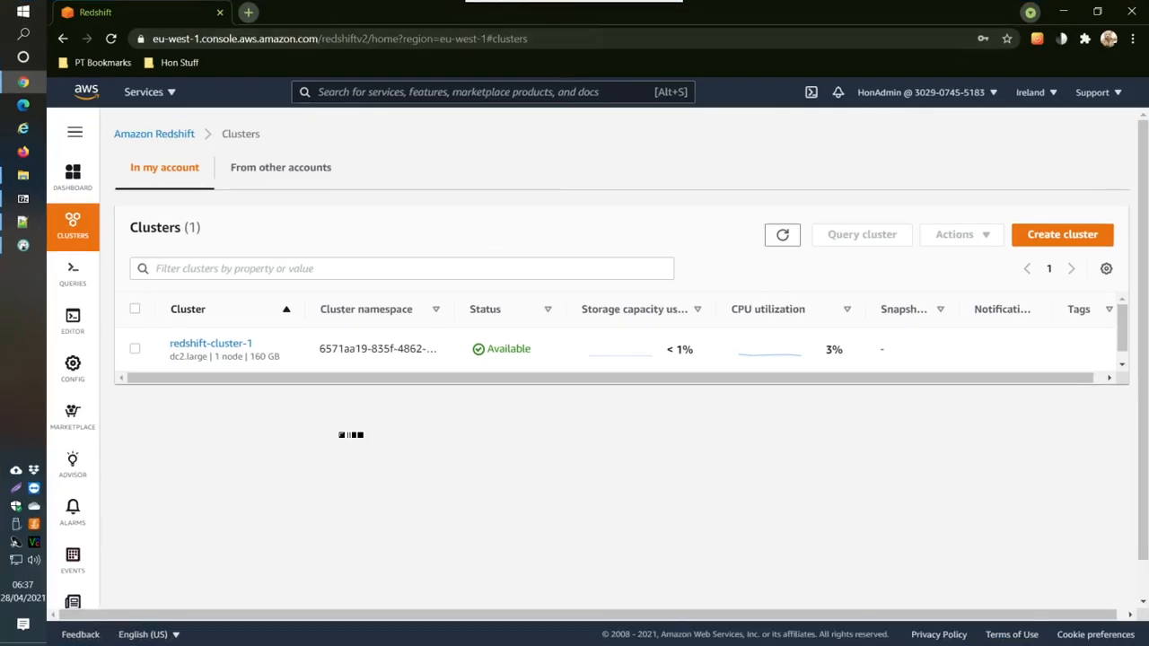
click(23, 244)
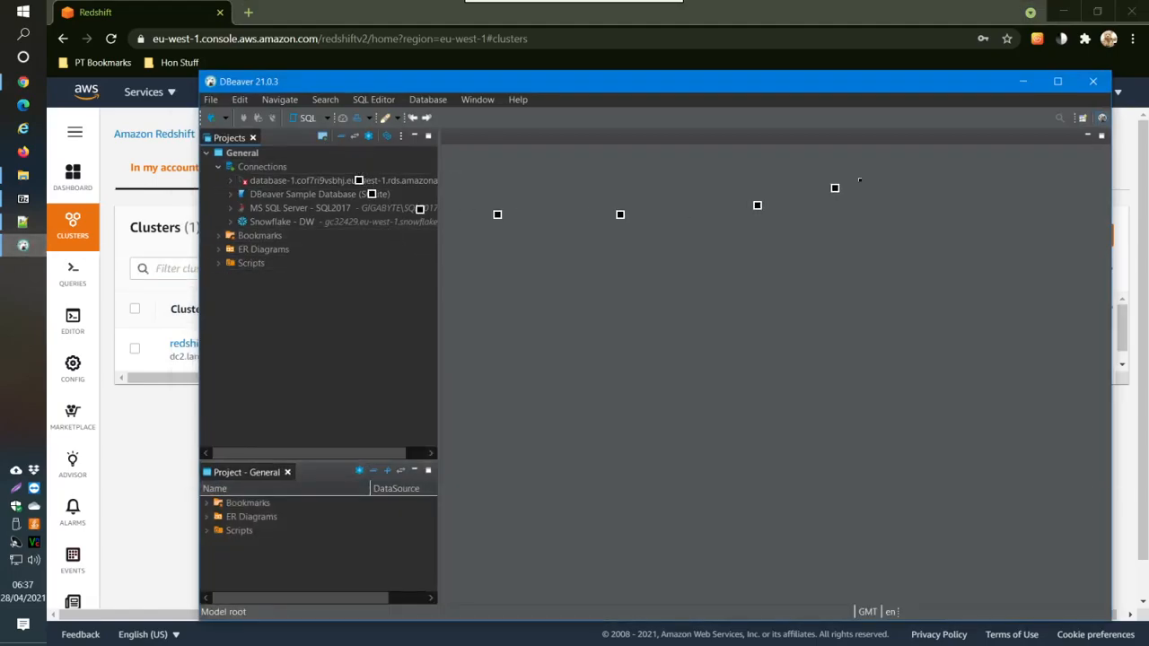
click(1023, 82)
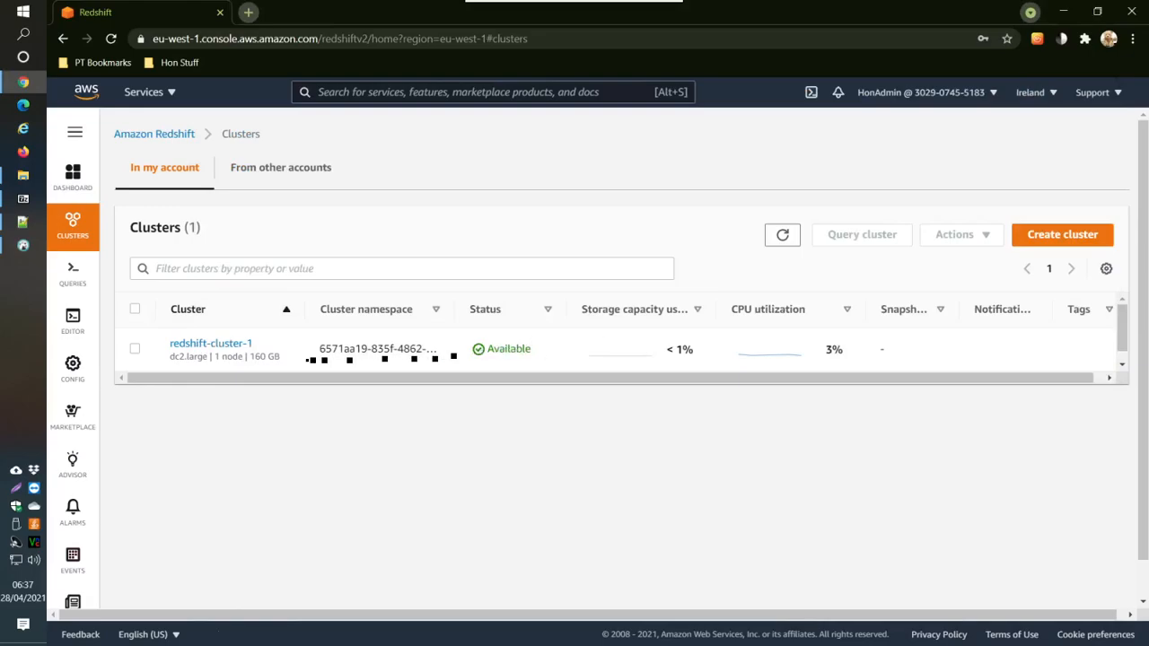
Open the details of redshift-cluster-1 and copy its endpoint.
click(211, 349)
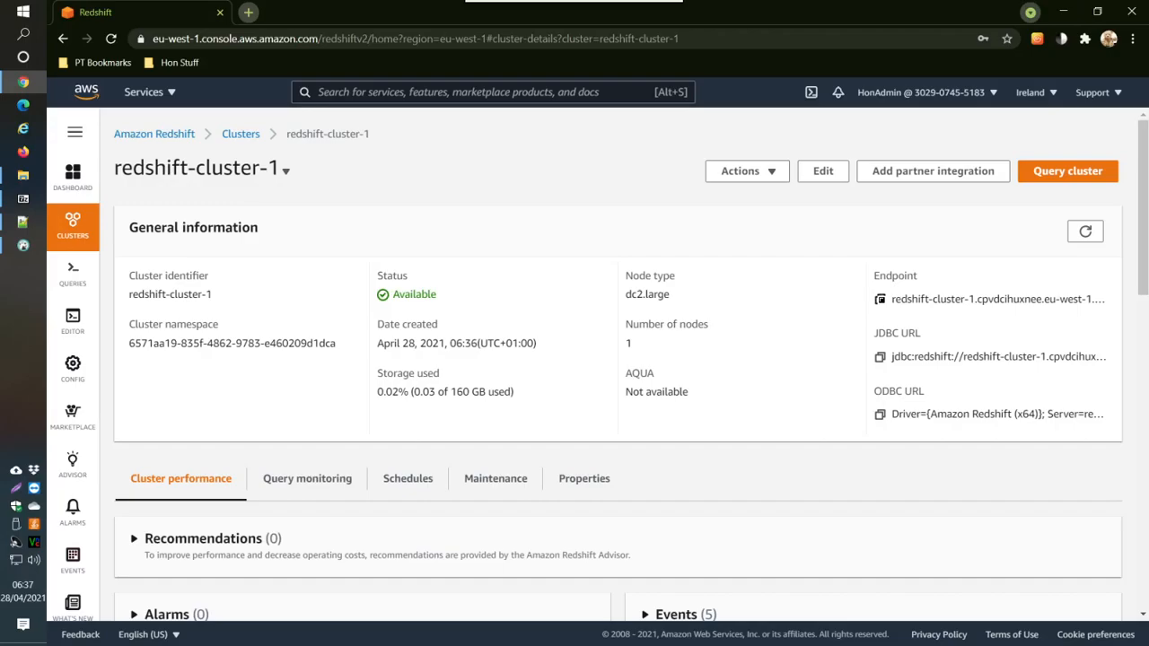
click(880, 299)
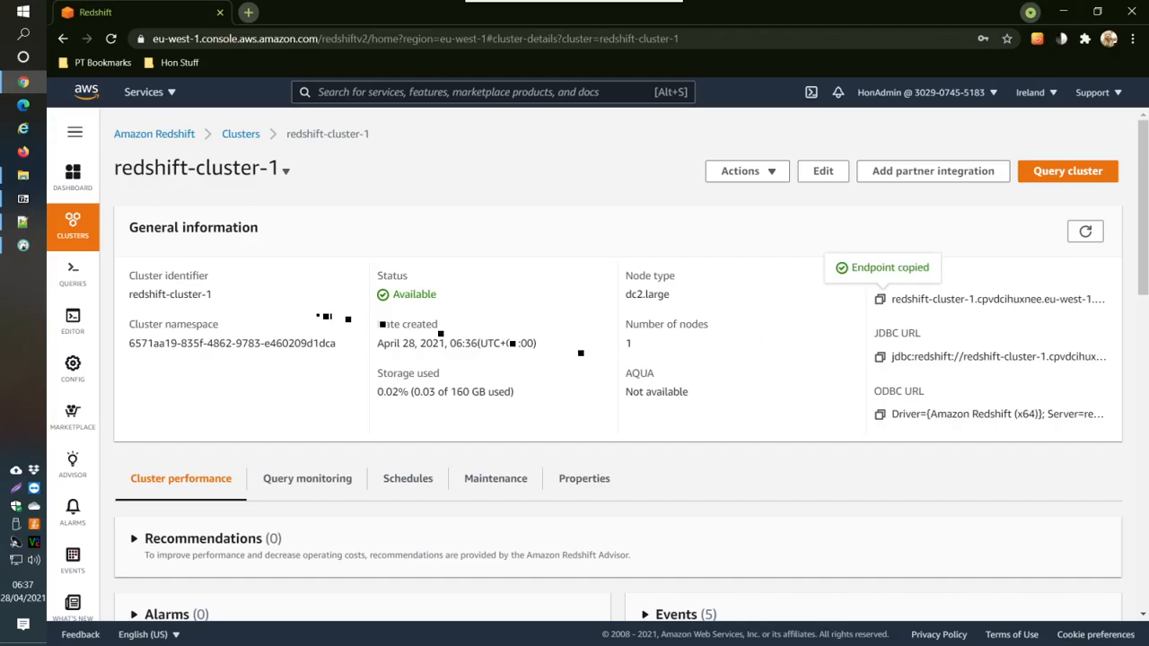
Switch to DBeaver and start a new database connection using the Redshift driver.
click(25, 246)
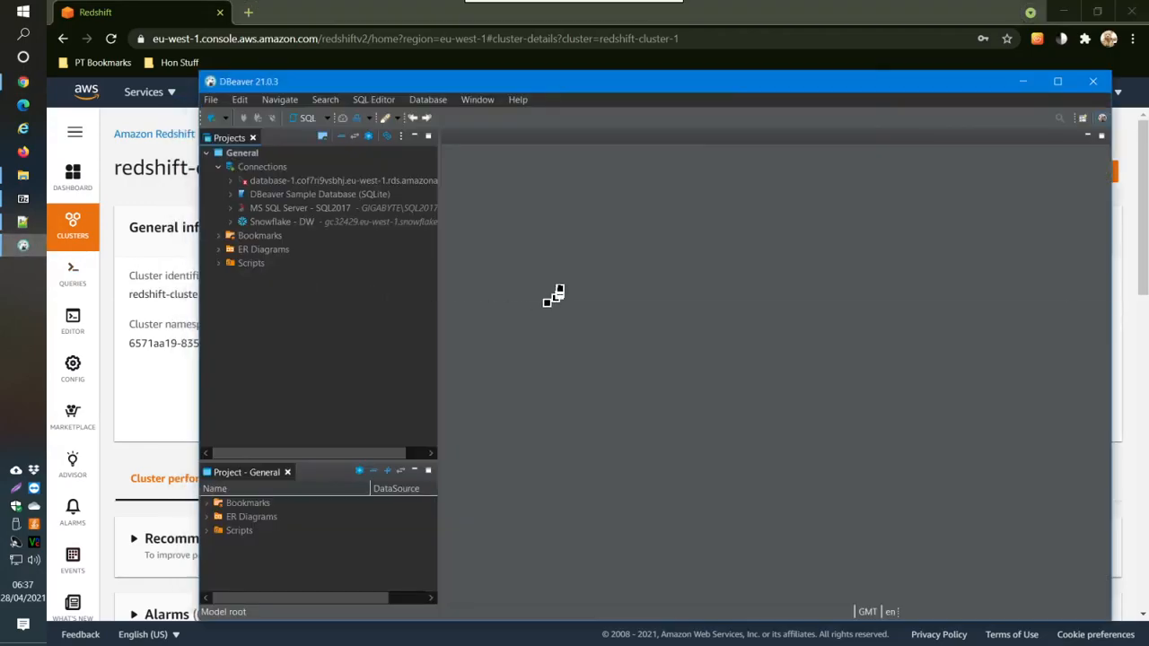
right_click(256, 167)
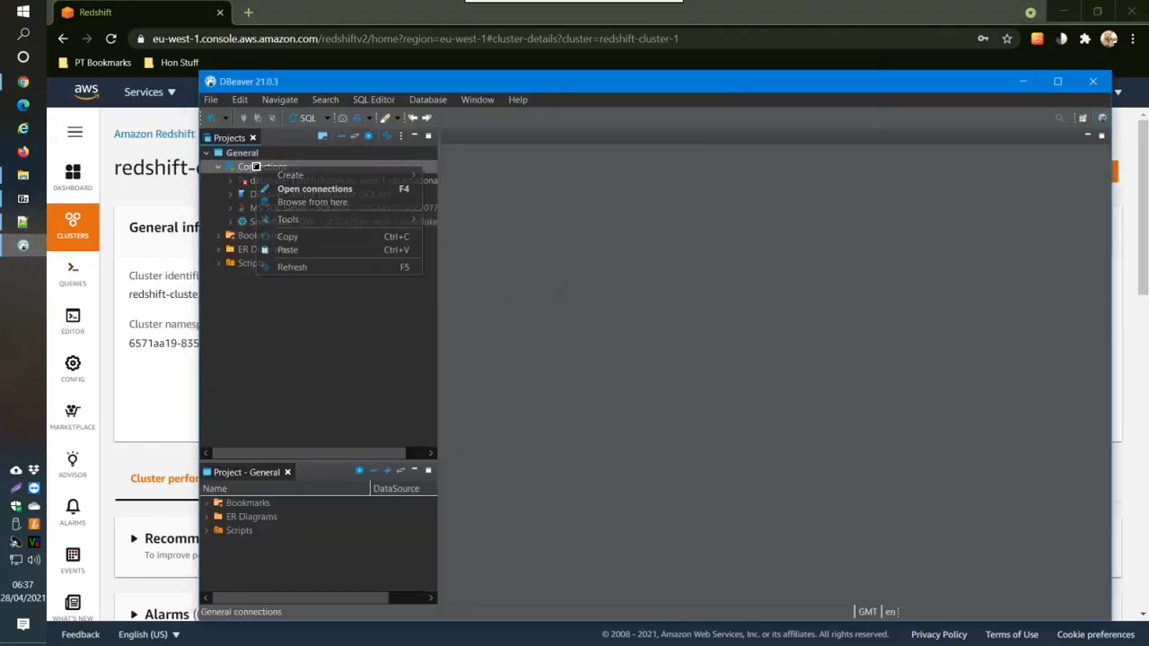
mouse_move(285, 175)
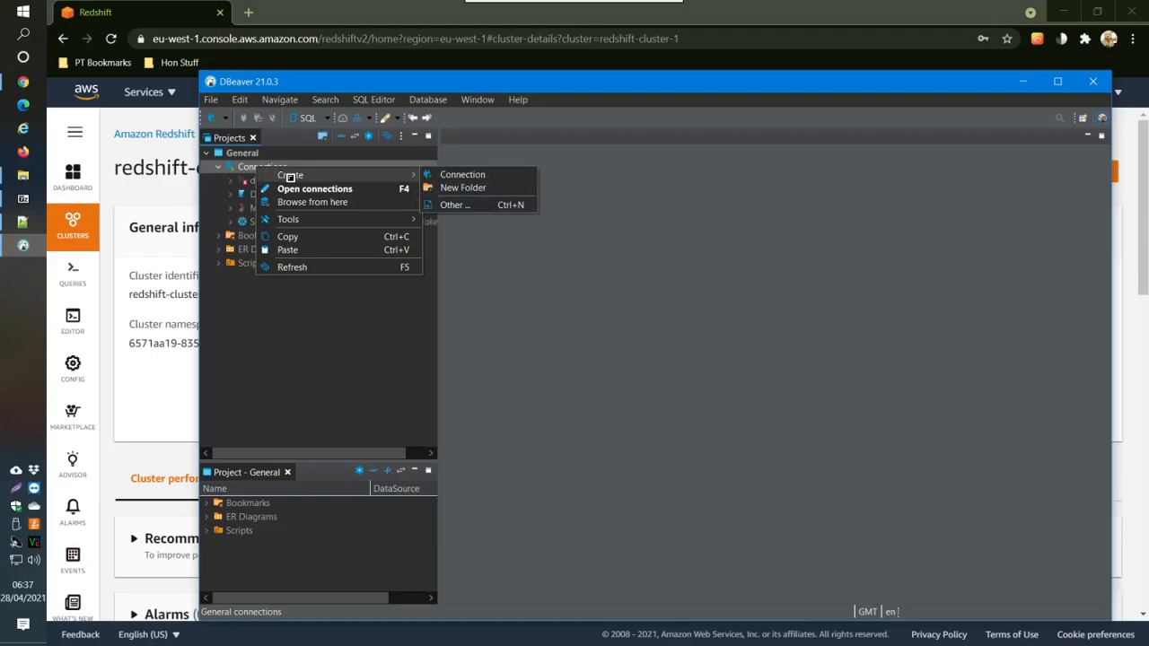
click(460, 176)
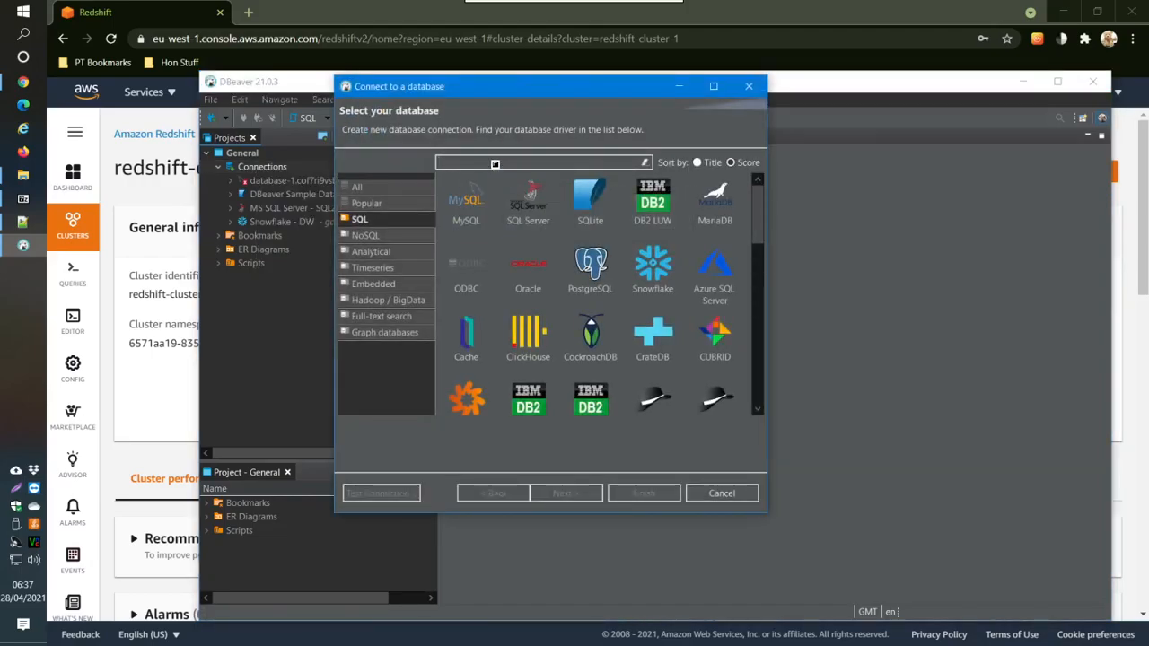
text(red)
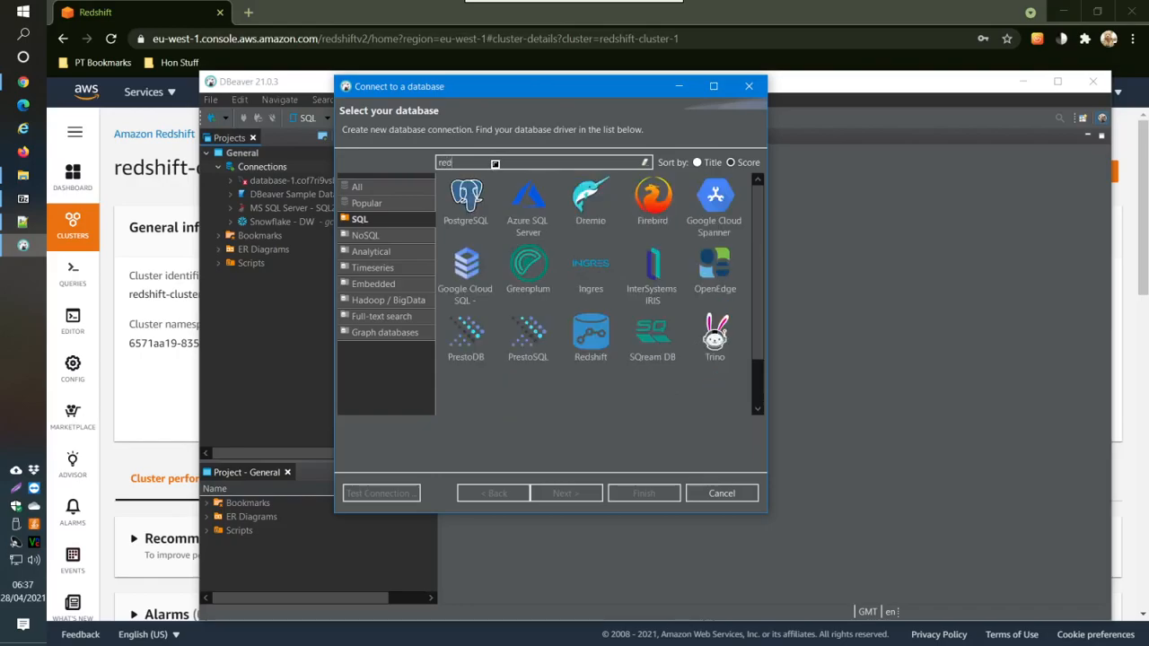
click(468, 194)
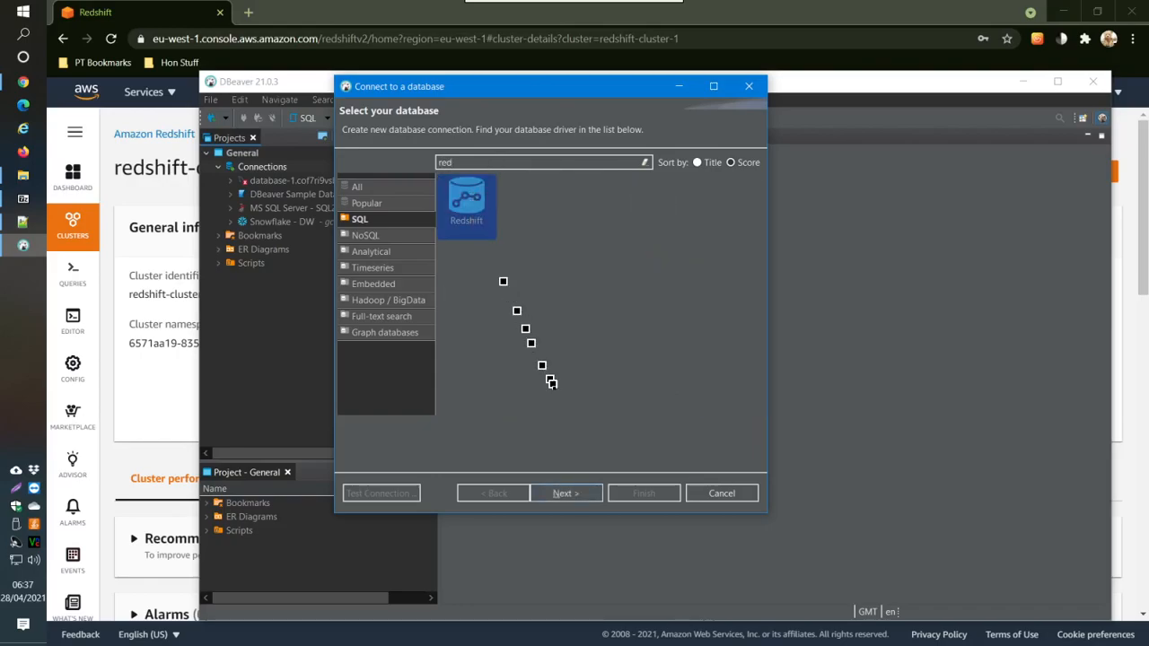
click(566, 493)
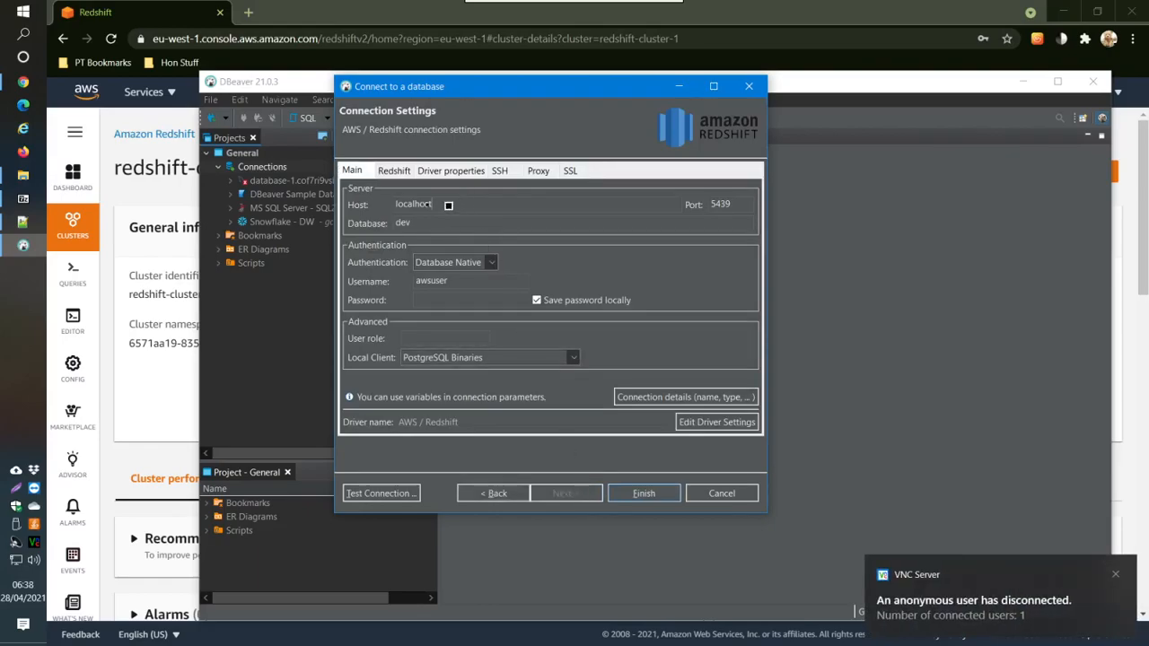
Replace the connection's host with the copied cluster endpoint, removing the trailing ":5439/dev".
click(1115, 575)
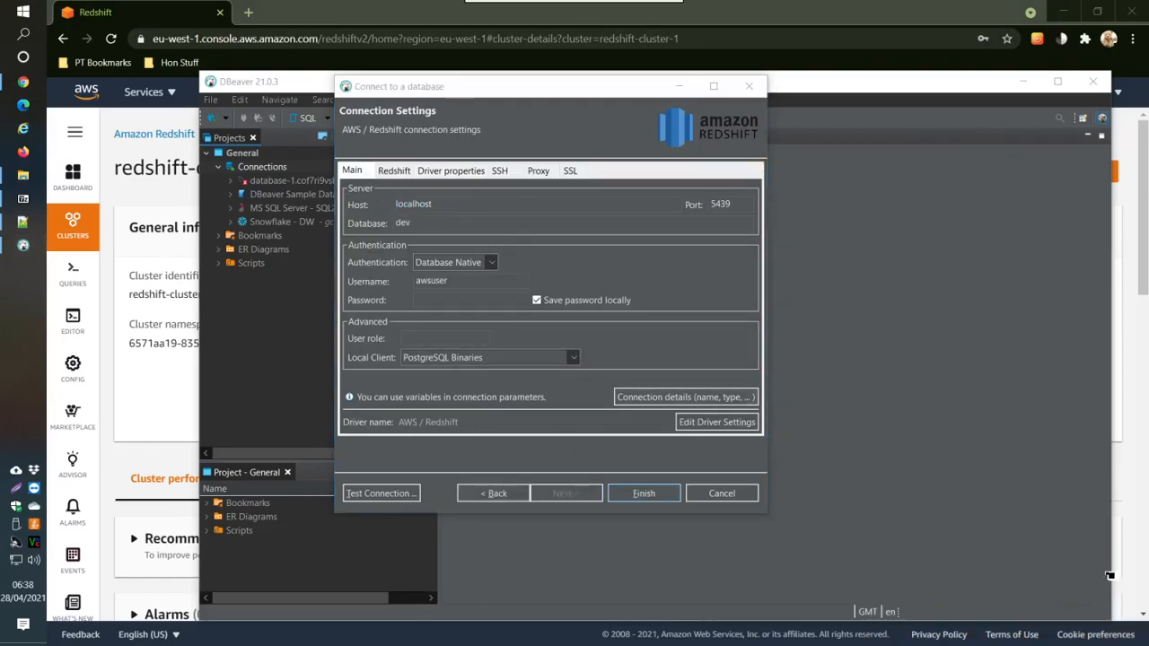
double_click(435, 202)
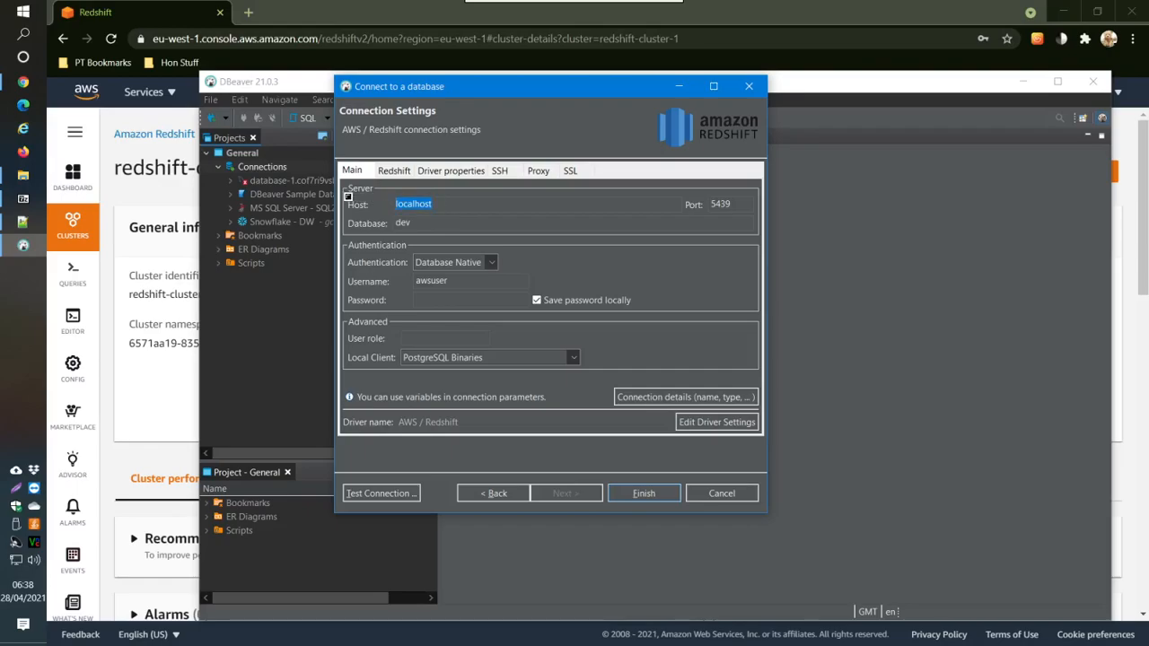
key(ctrl+v)
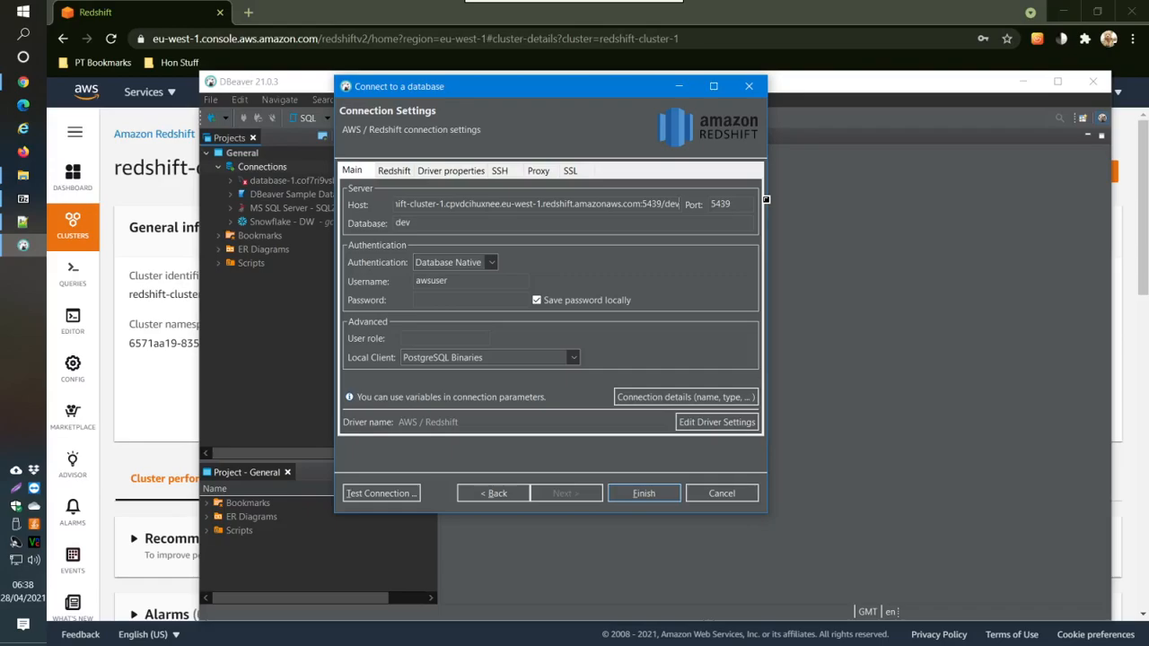
key(BackSpace)
key(BackSpace)
key(BackSpace)
key(BackSpace)
key(BackSpace)
key(BackSpace)
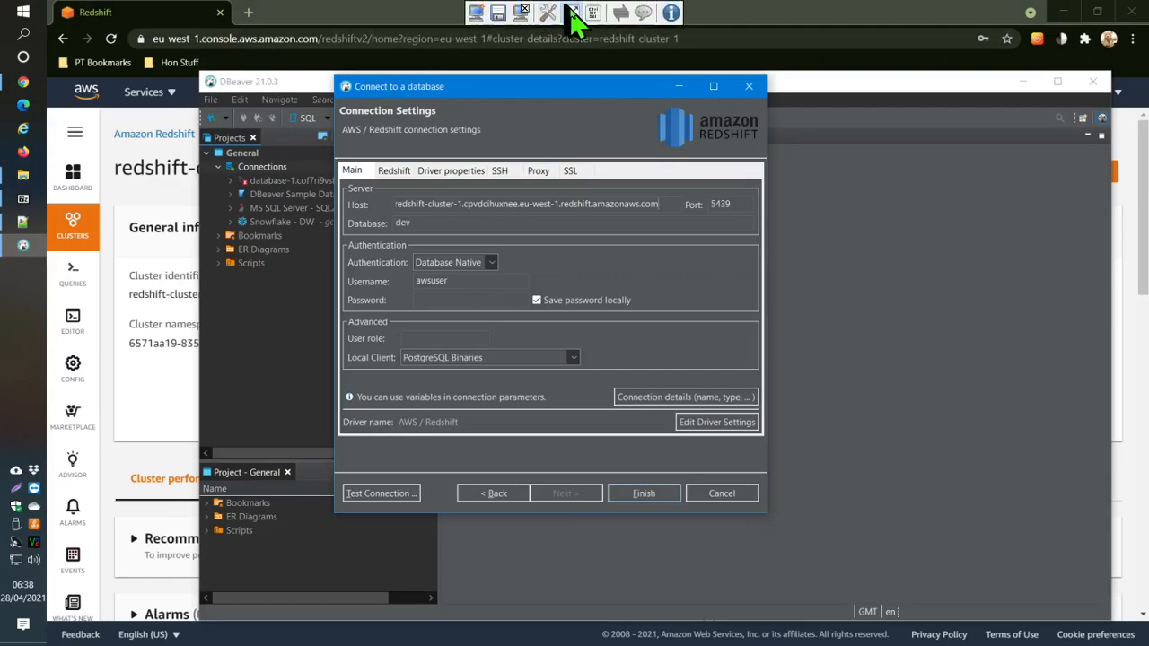
click(574, 18)
click(27, 341)
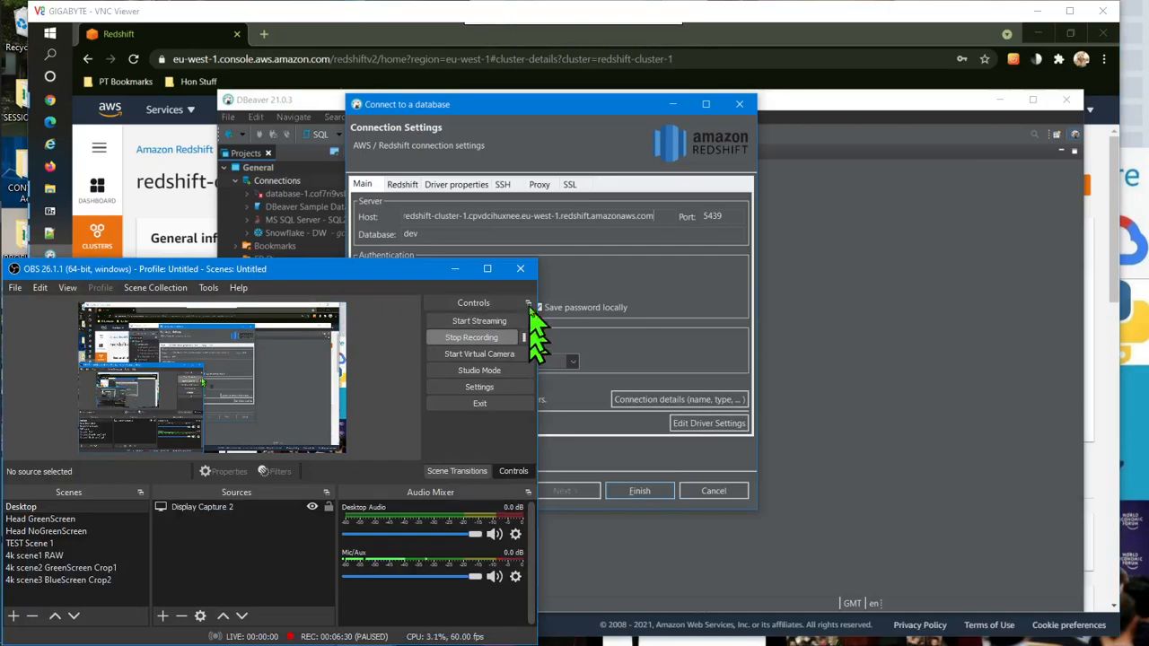
click(529, 104)
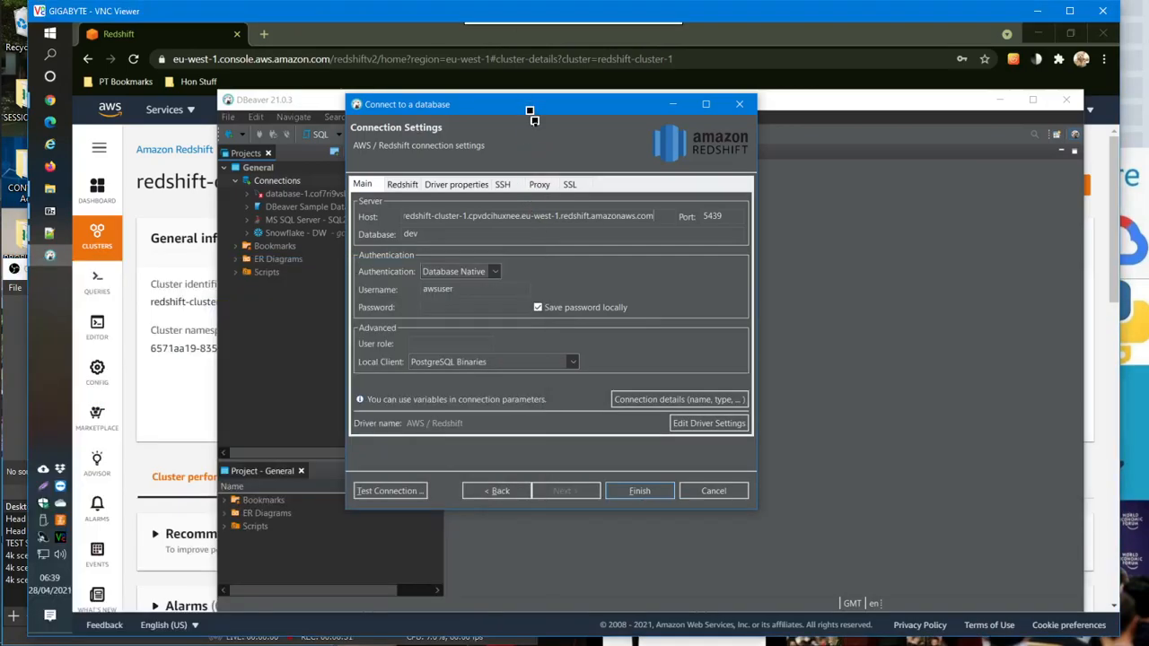
Paste the database user's password into the connection settings and finish creating the connection.
right_click(449, 306)
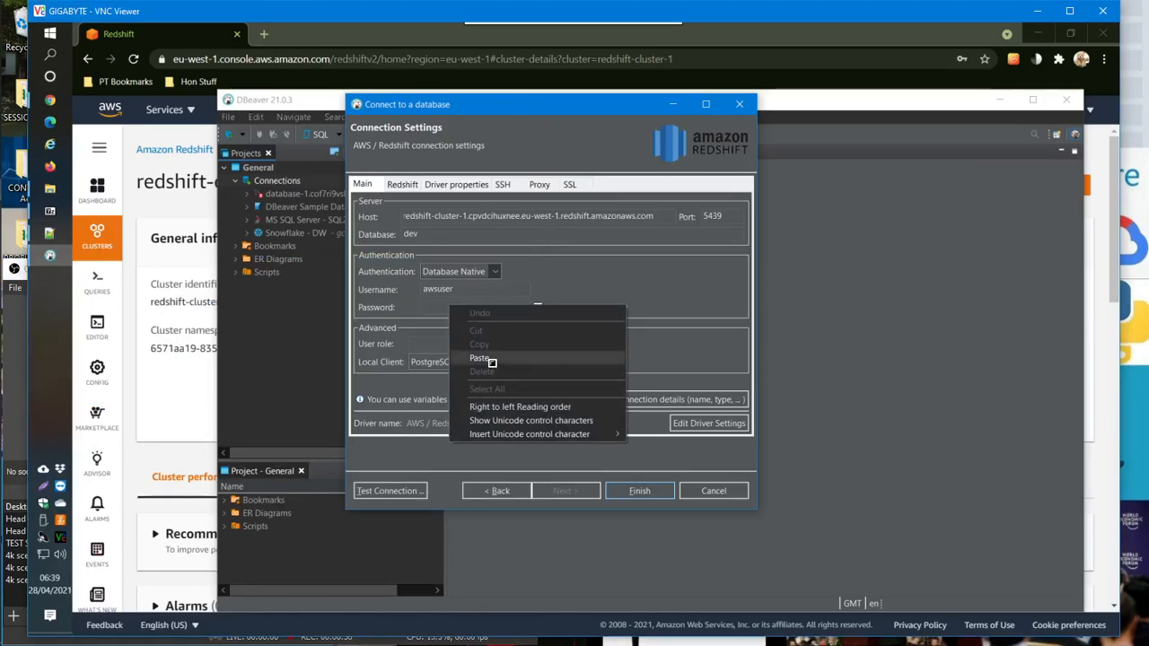
click(492, 362)
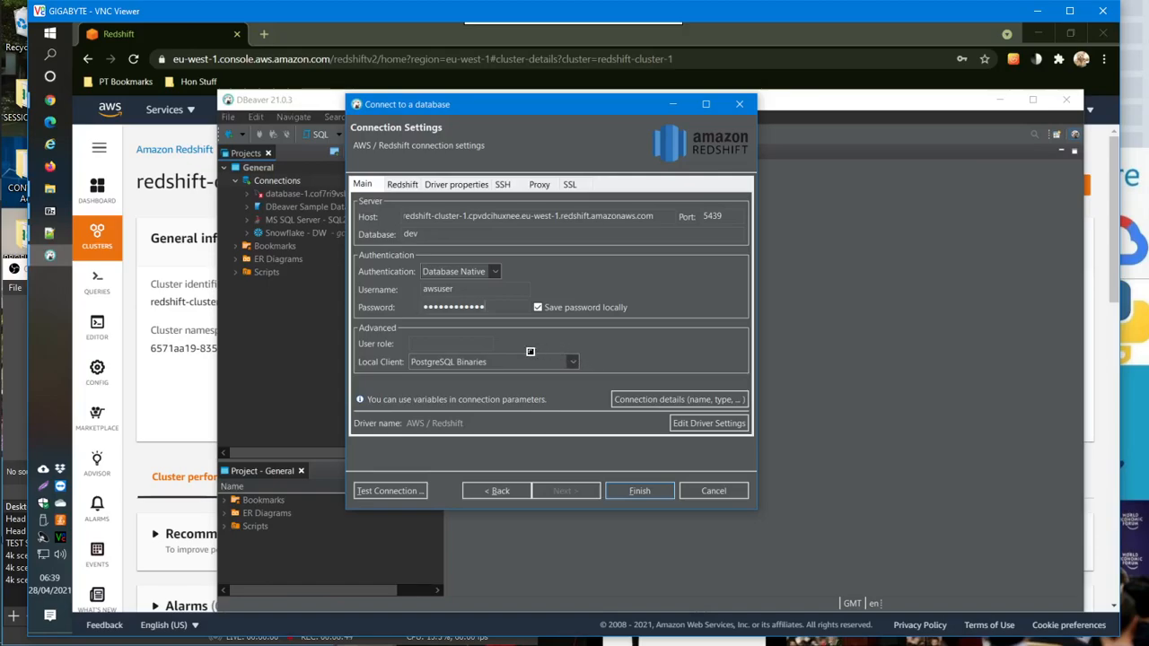
click(640, 491)
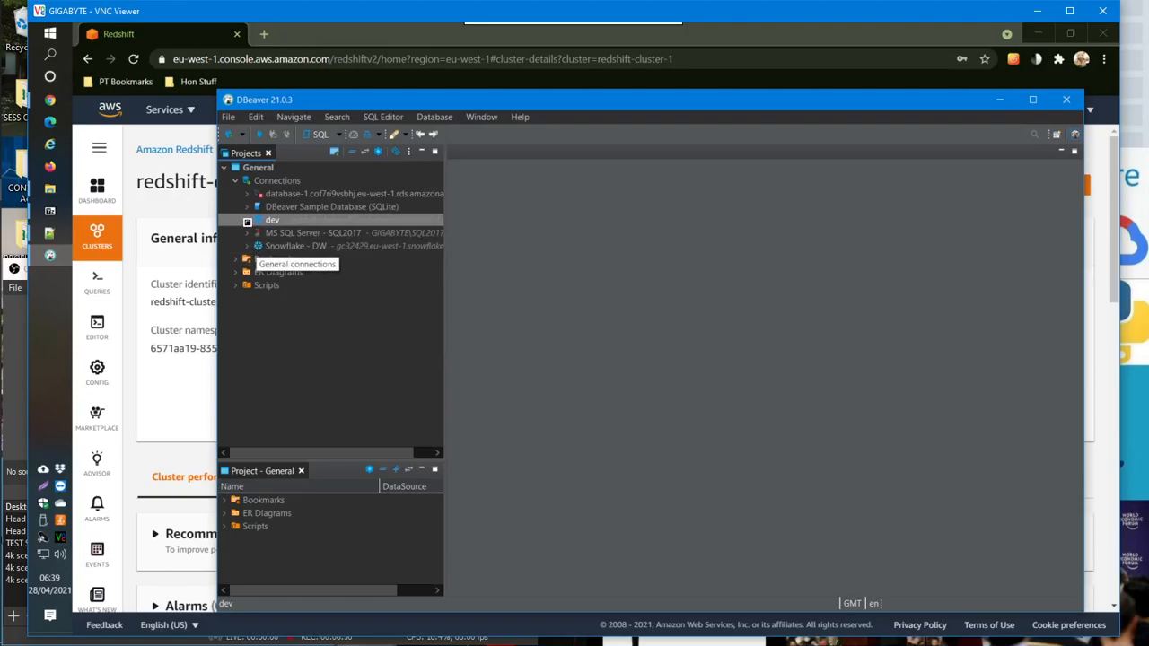
Expand the new dev connection down to the schemas of its dev database.
click(247, 222)
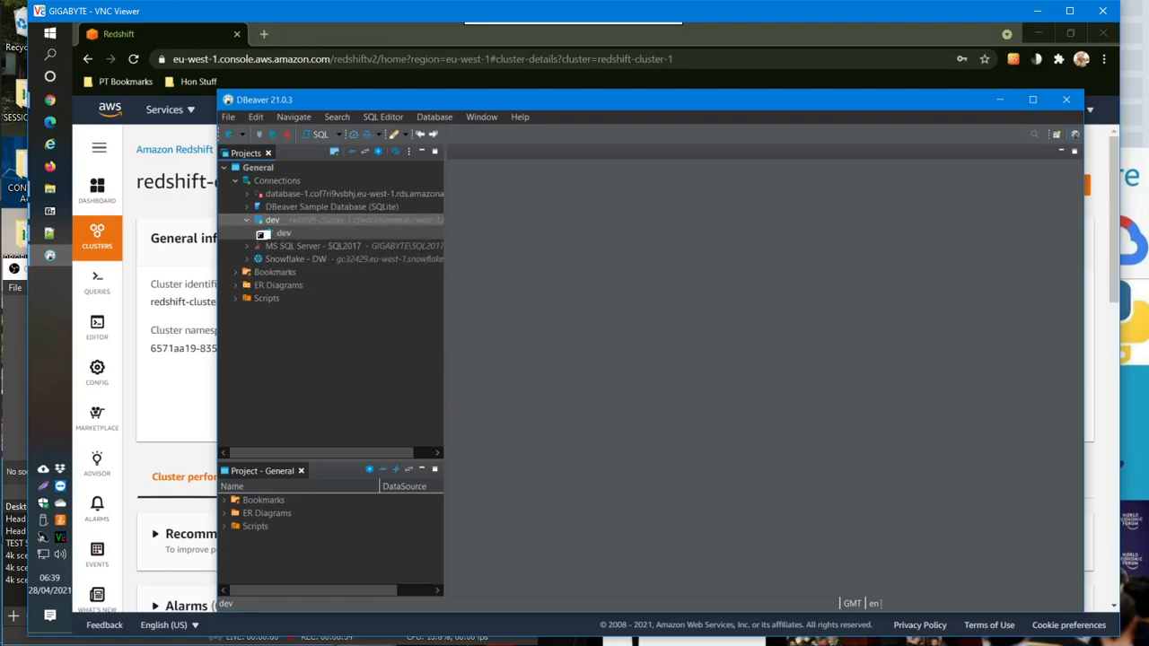
click(261, 234)
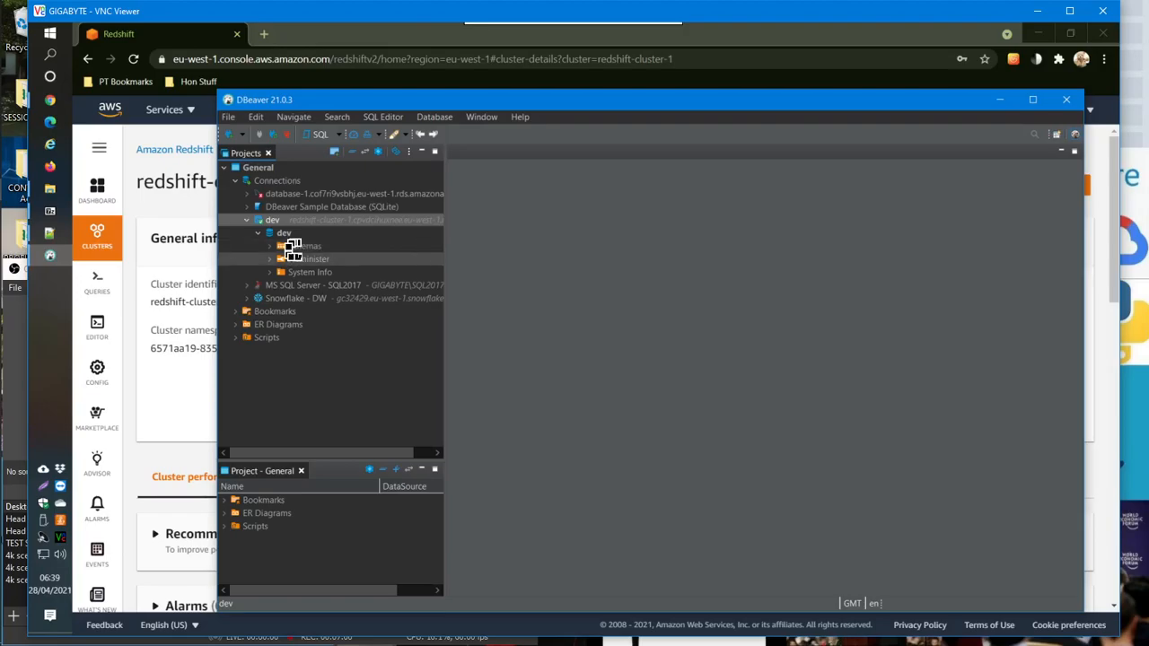
double_click(354, 248)
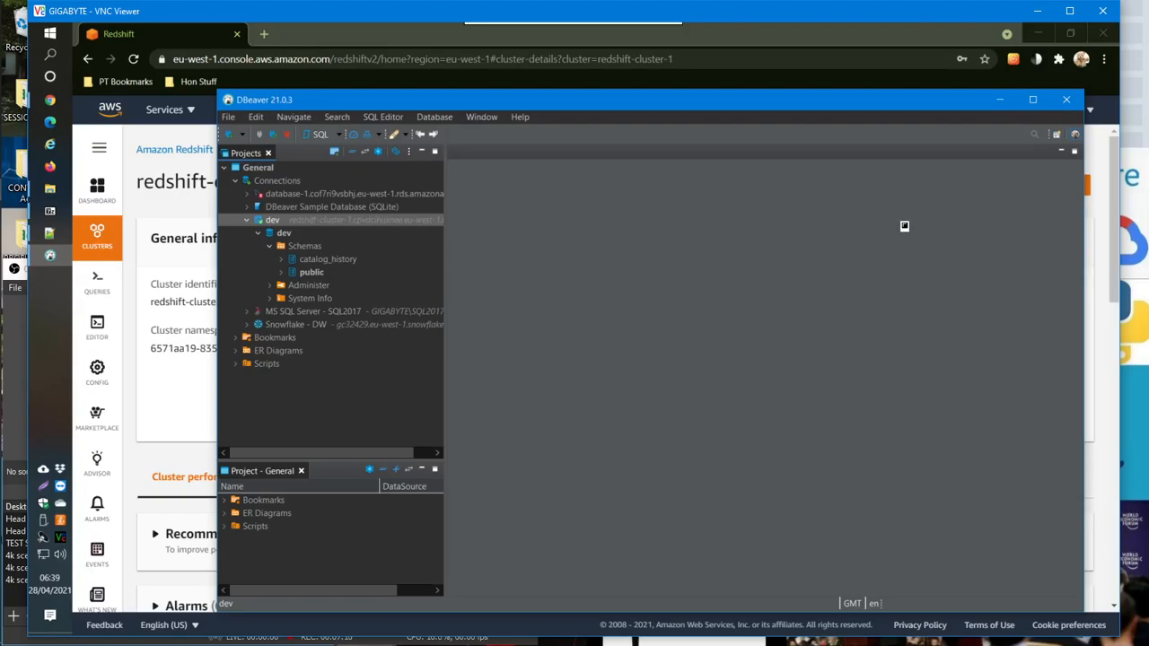
click(21, 382)
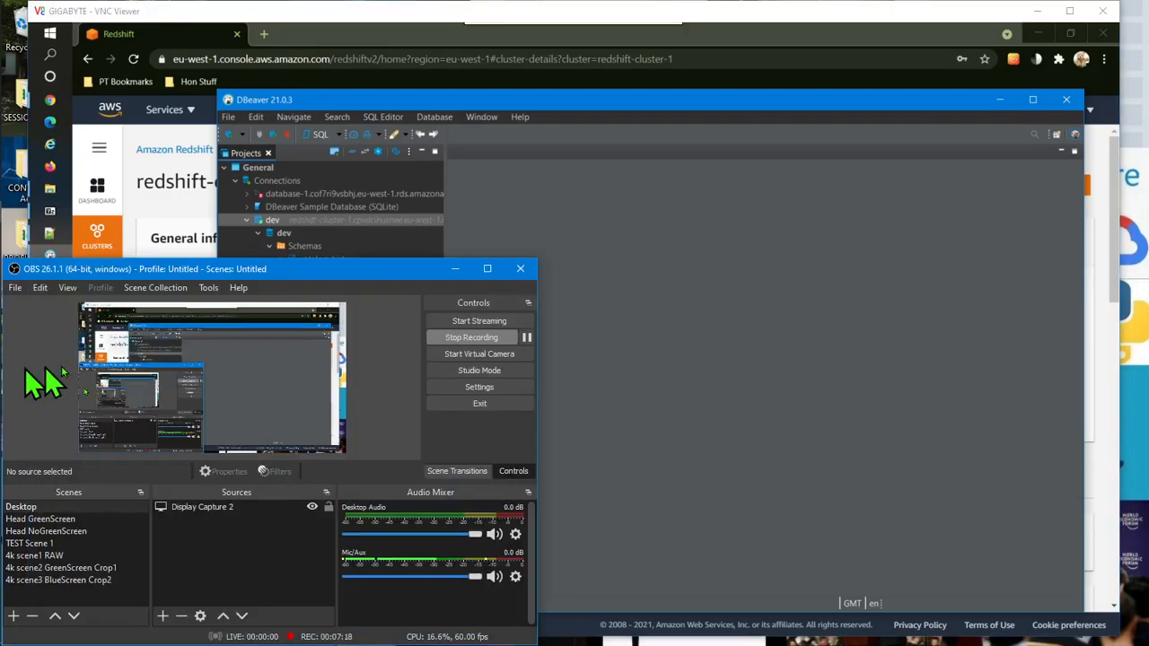